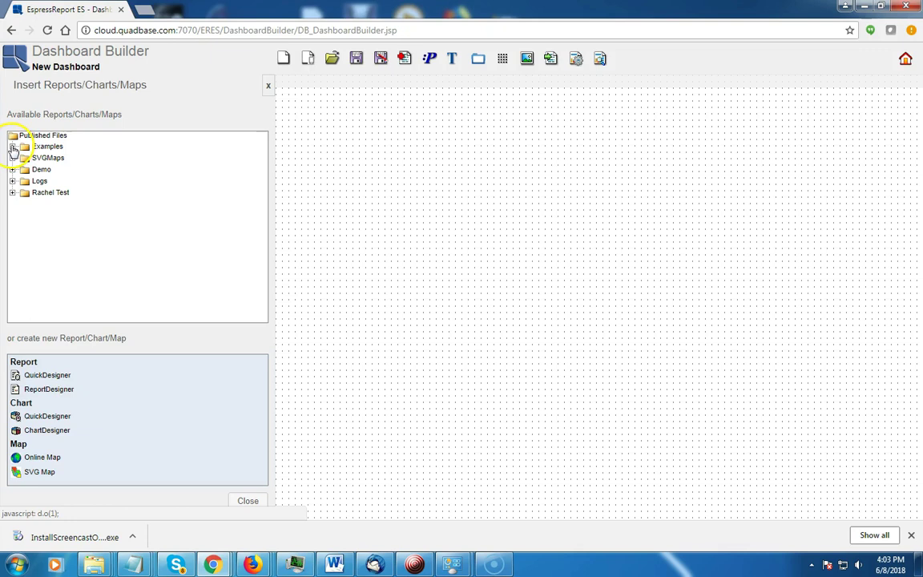
# - Insert Products Sales, Sales By State and Total Sales By Category from Examples > QuickStart > QuickStart Dashboard, and dismiss the insert pane
pyautogui.click(12, 147)
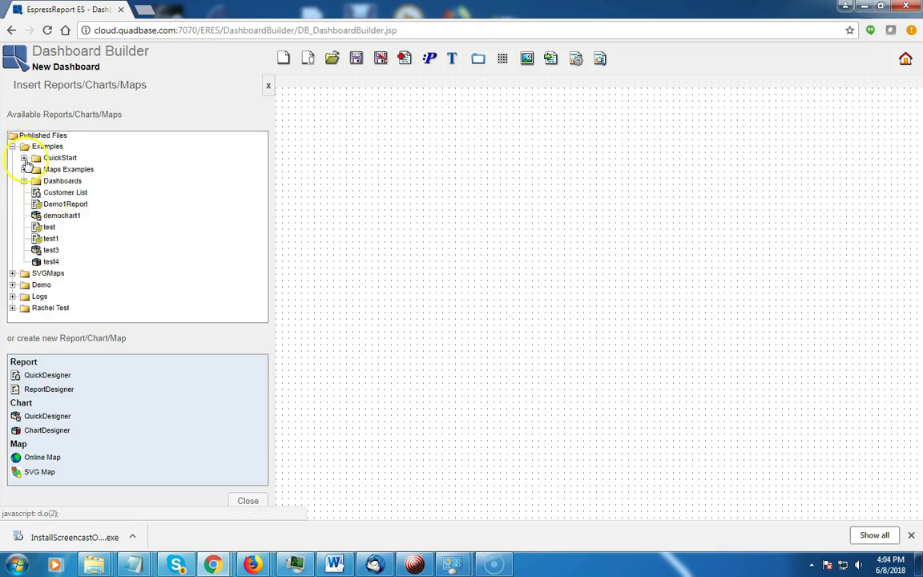
pyautogui.click(24, 158)
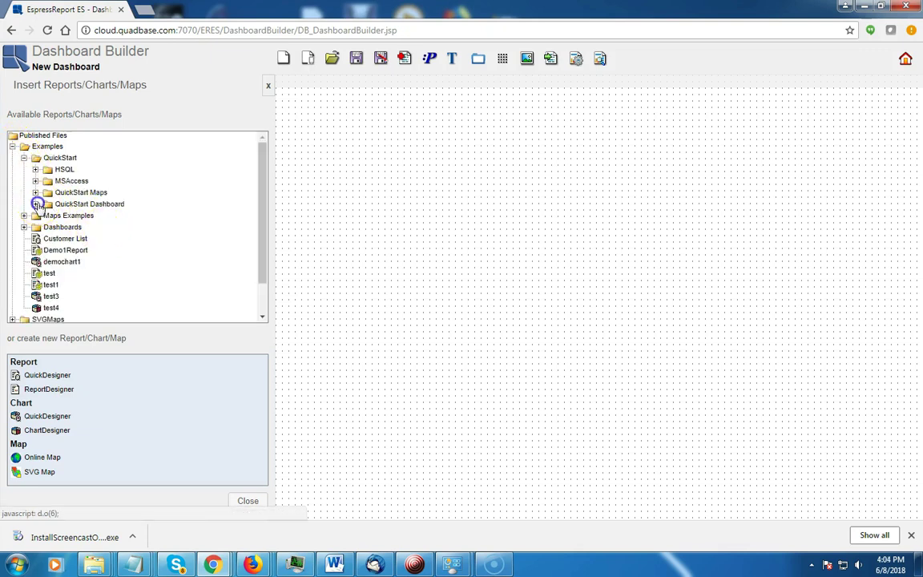
pyautogui.click(36, 205)
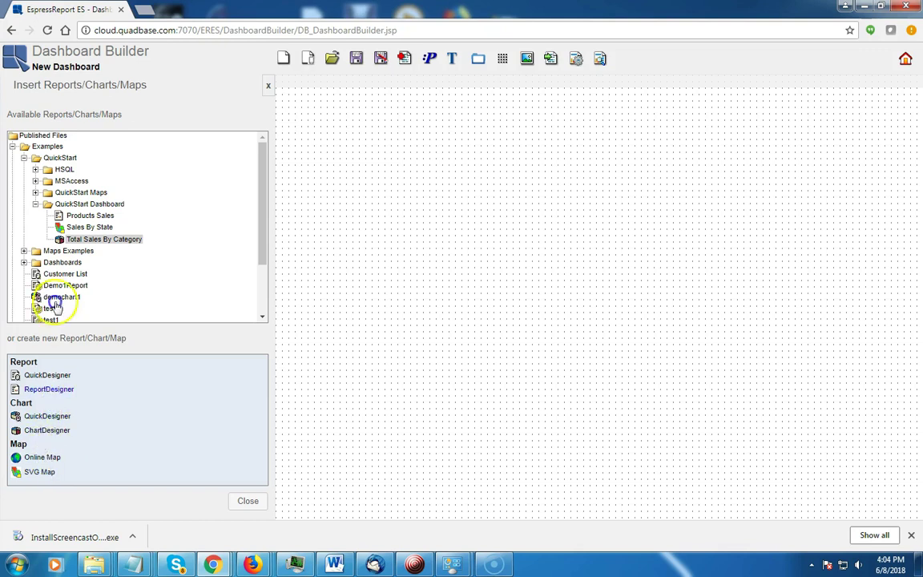
pyautogui.click(85, 216)
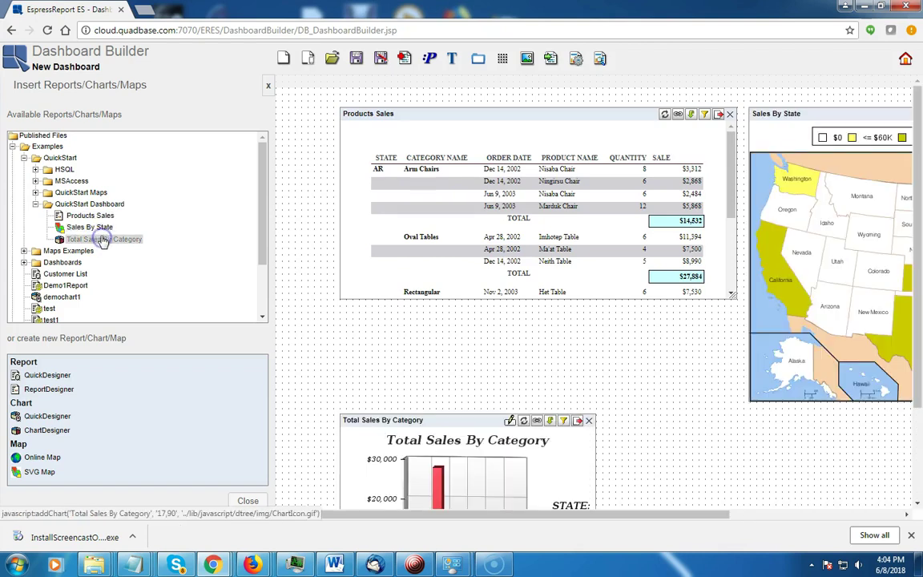
pyautogui.click(270, 86)
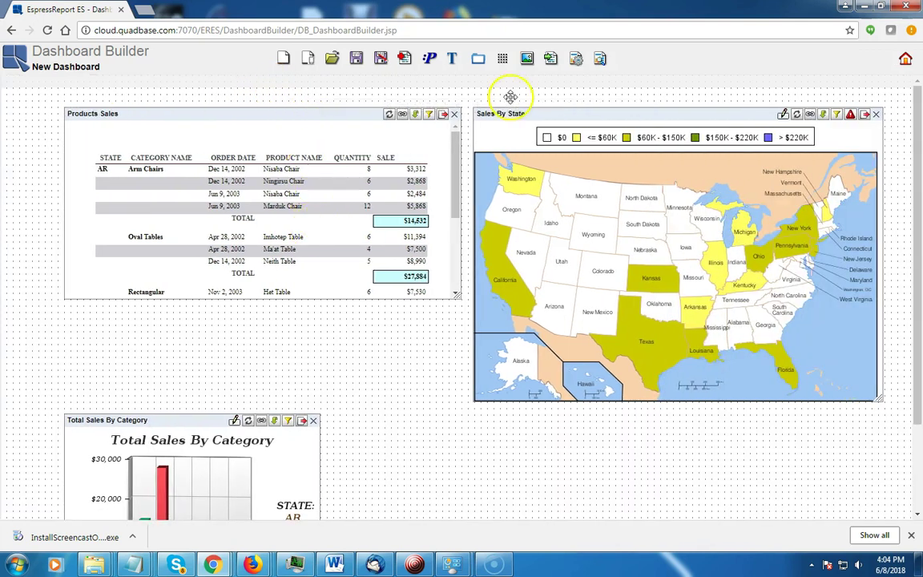
# - Arrange the dashboard with the Sales By State map beside the Products Sales report and the Total Sales By Category chart directly above the report
pyautogui.moveTo(638, 118); pyautogui.dragTo(384, 261)
pyautogui.moveTo(336, 117); pyautogui.dragTo(749, 283)
pyautogui.click(168, 422)
pyautogui.moveTo(167, 423); pyautogui.dragTo(602, 100)
pyautogui.moveTo(384, 264); pyautogui.dragTo(223, 228)
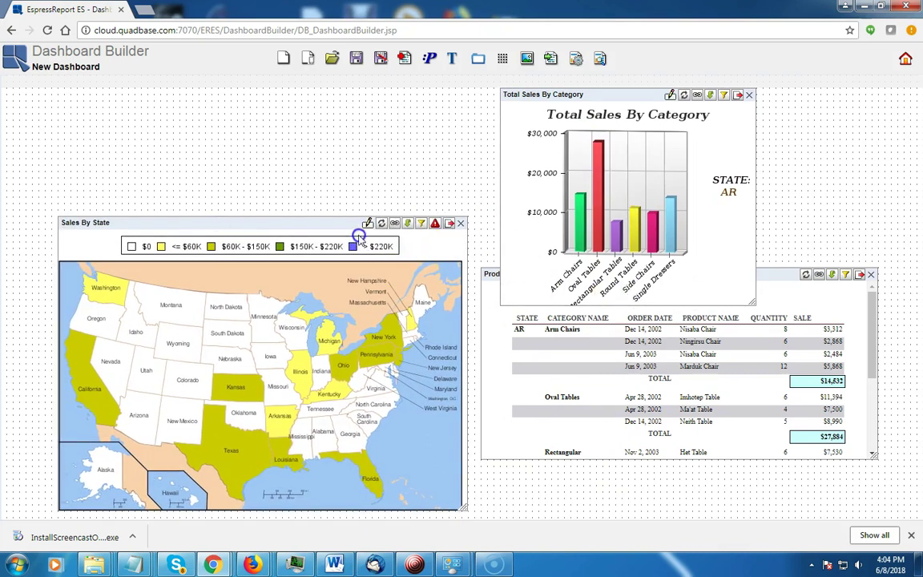
pyautogui.moveTo(281, 224); pyautogui.dragTo(288, 257)
pyautogui.moveTo(786, 275); pyautogui.dragTo(782, 313)
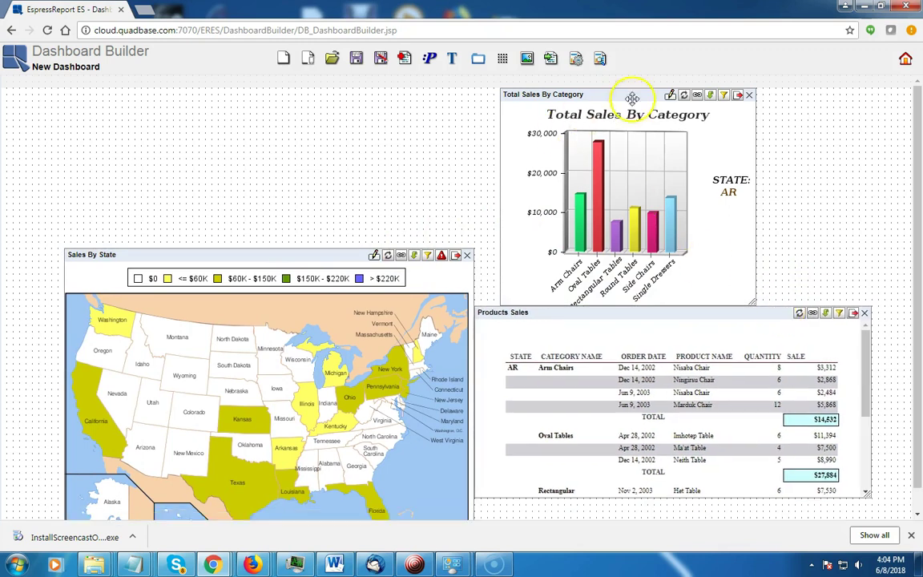
pyautogui.moveTo(633, 98); pyautogui.dragTo(611, 100)
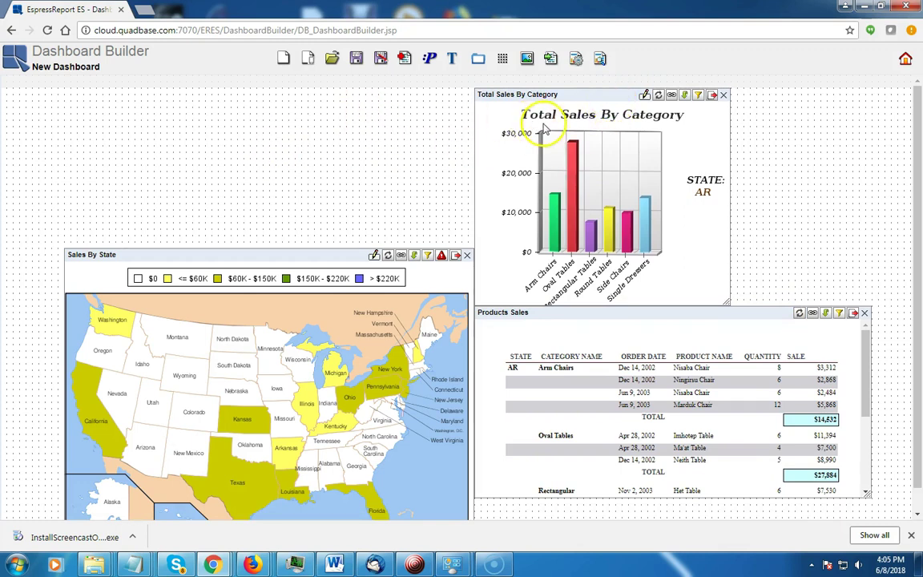
# - Examine the filter parameters of the Total Sales By Category chart and the Products Sales report
pyautogui.click(697, 96)
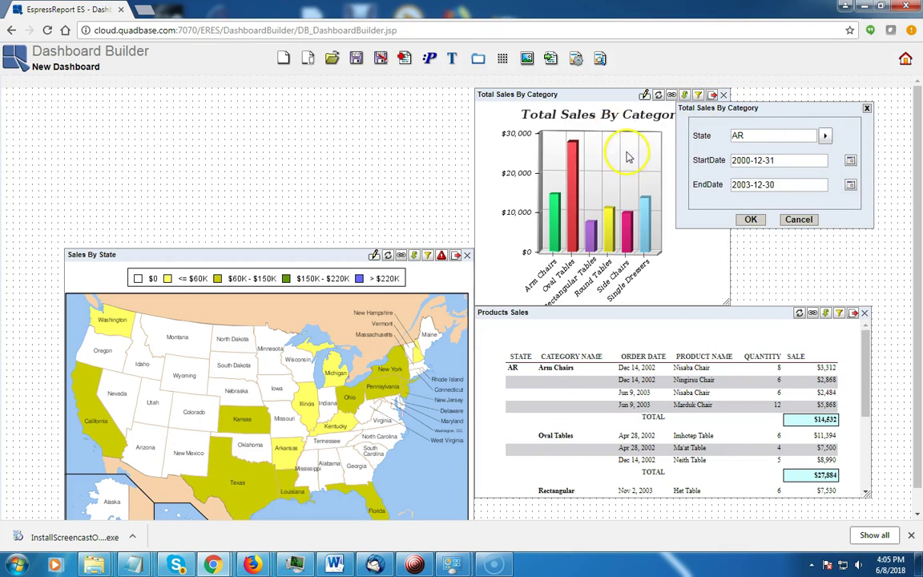
pyautogui.click(838, 314)
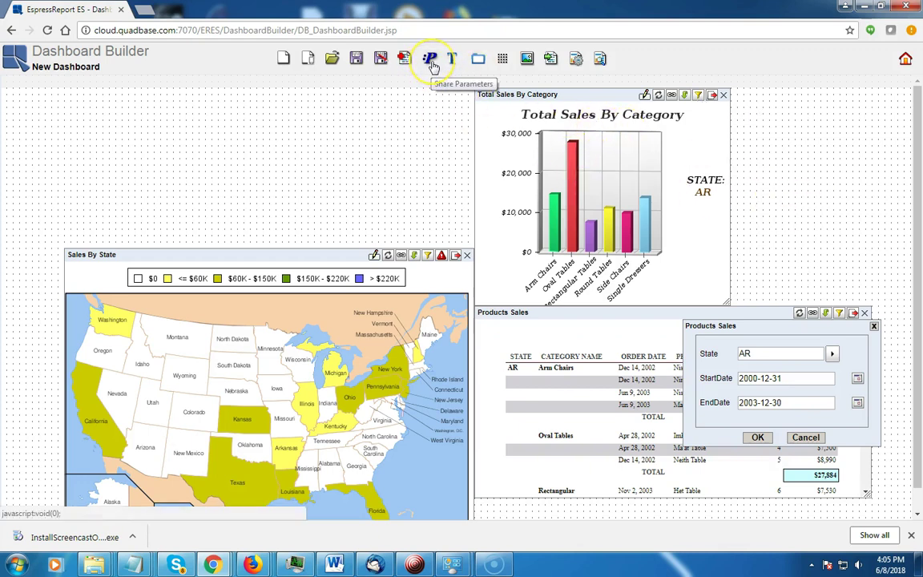
pyautogui.click(697, 95)
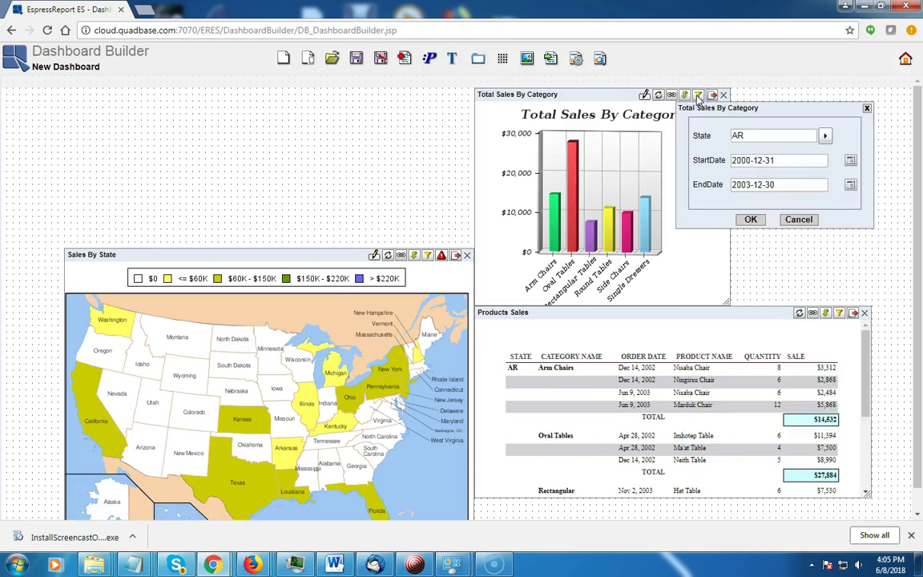
# - Start a new shared parameter for the dashboard and name it Start Date
pyautogui.click(430, 60)
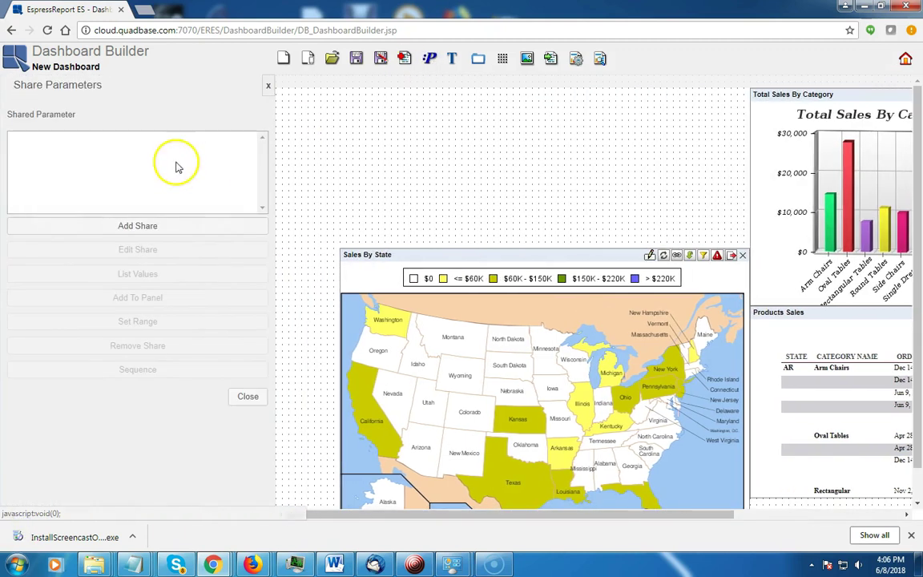
pyautogui.click(137, 227)
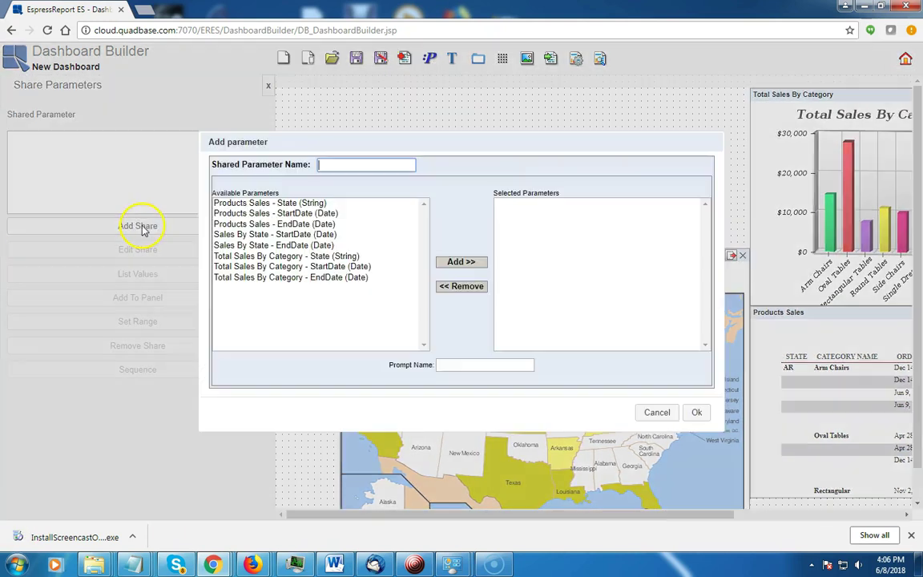
pyautogui.click(338, 163)
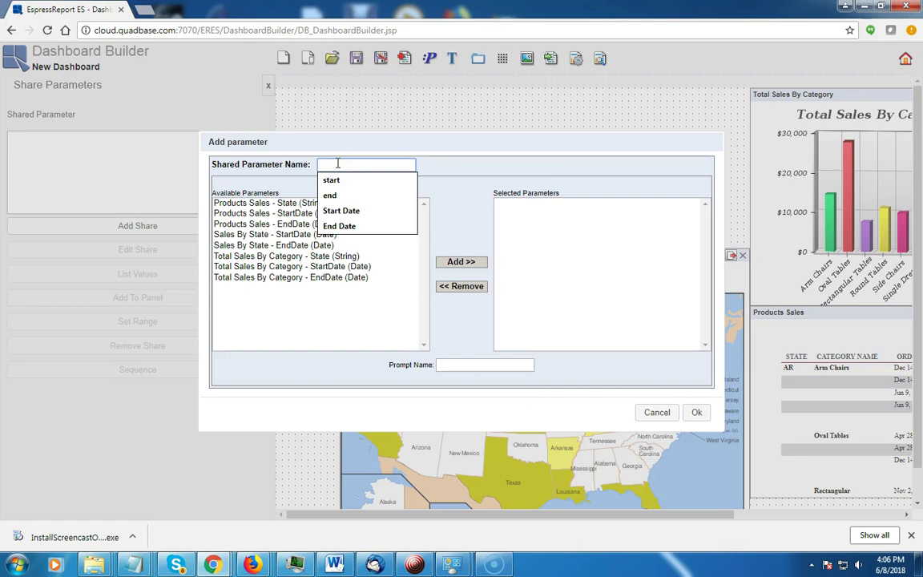
pyautogui.click(378, 210)
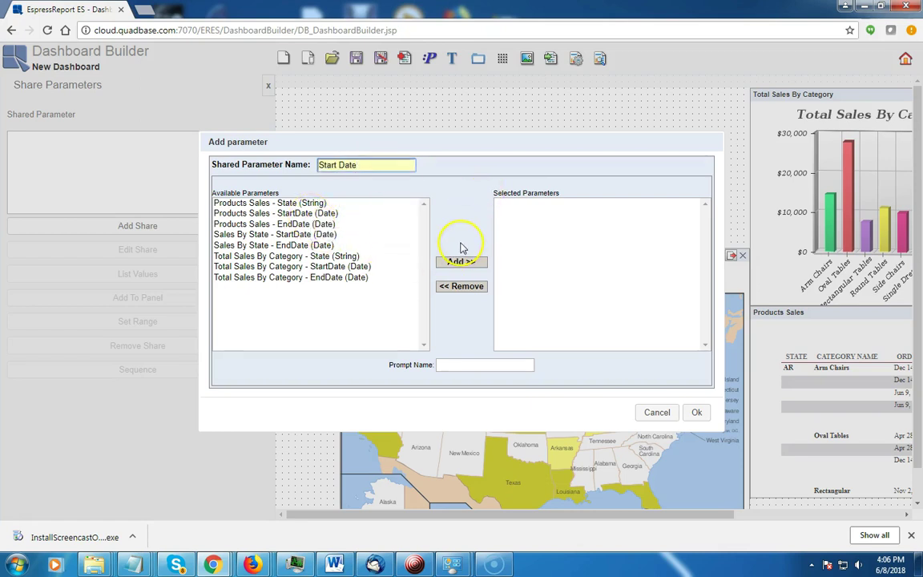
# - Include the StartDate parameters of Products Sales, Sales By State and Total Sales By Category in the Start Date share
pyautogui.click(299, 213)
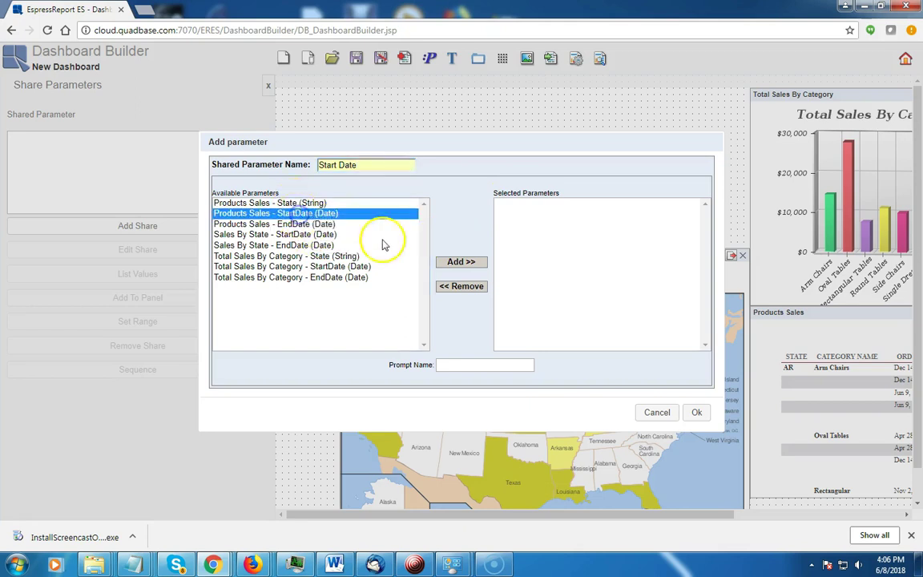
pyautogui.click(442, 265)
pyautogui.click(276, 223)
pyautogui.click(471, 267)
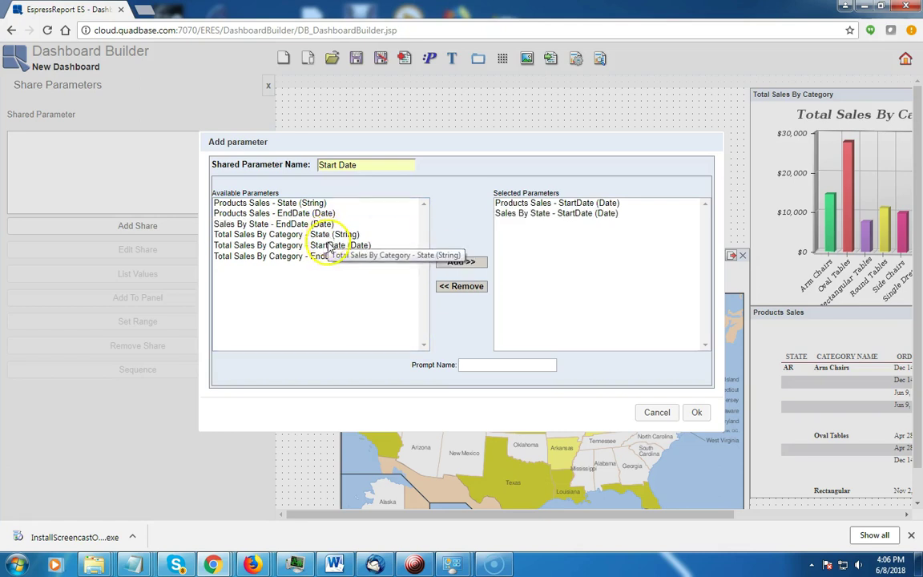
pyautogui.click(328, 245)
pyautogui.click(448, 262)
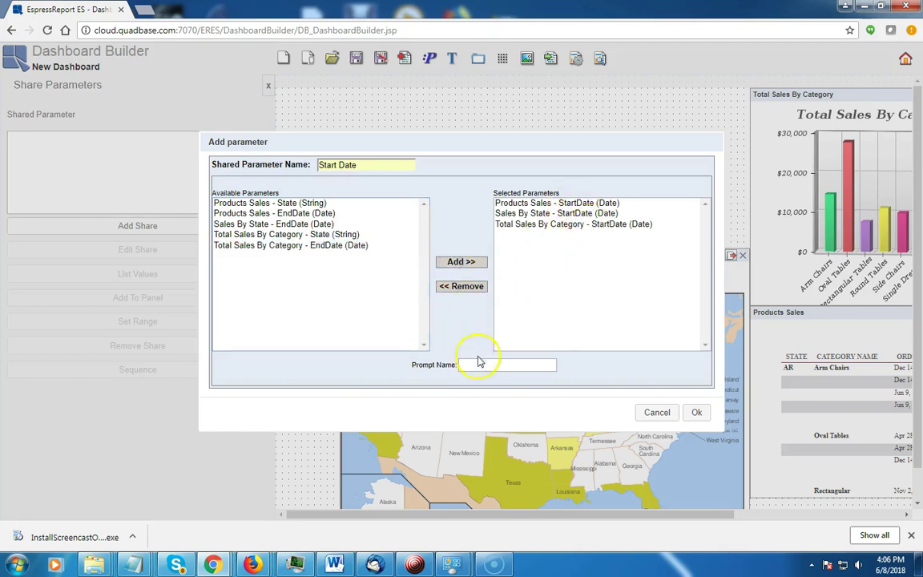
# - Set the shared parameter's prompt name to Start Date and save the share
pyautogui.click(501, 364)
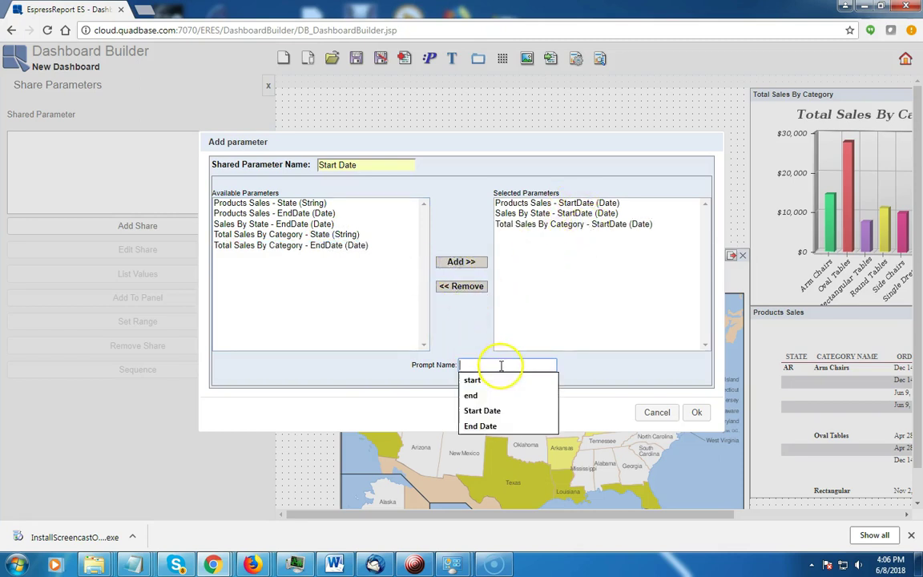
pyautogui.click(484, 410)
pyautogui.click(696, 412)
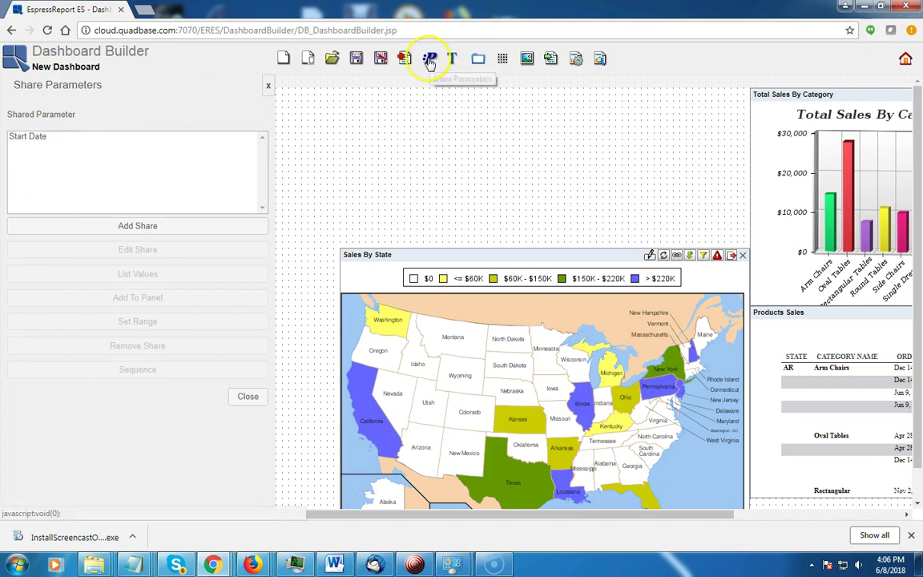
# - Start a second shared parameter with both its name and prompt name set to End Date
pyautogui.click(137, 227)
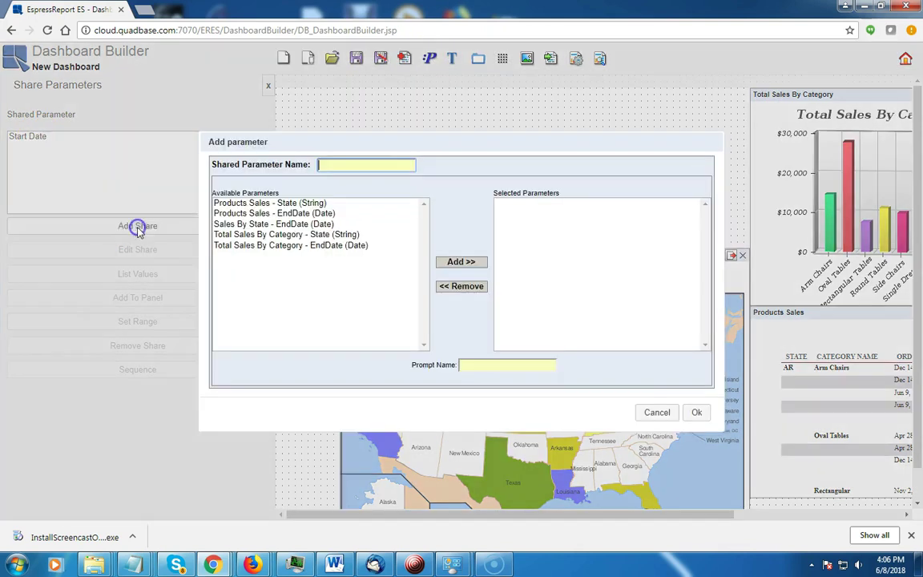
pyautogui.click(395, 169)
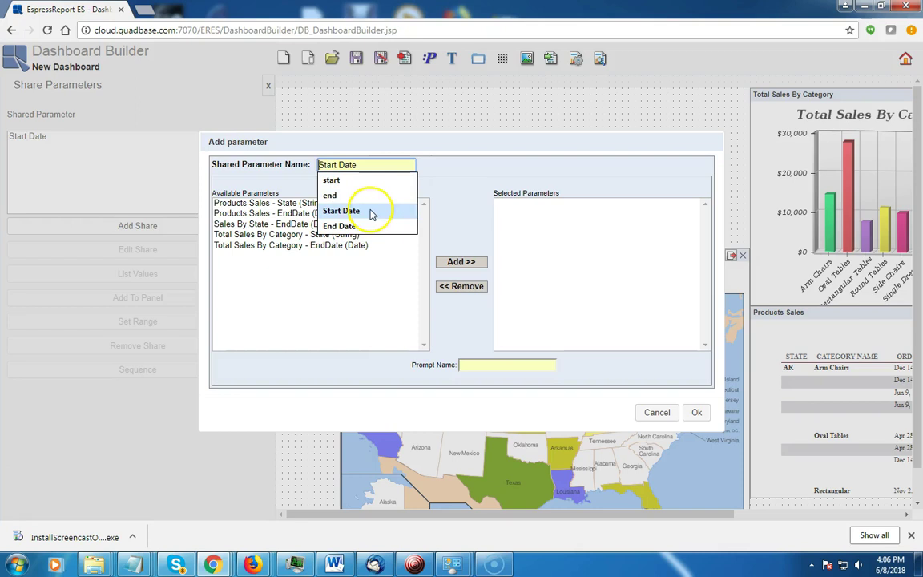
pyautogui.click(368, 226)
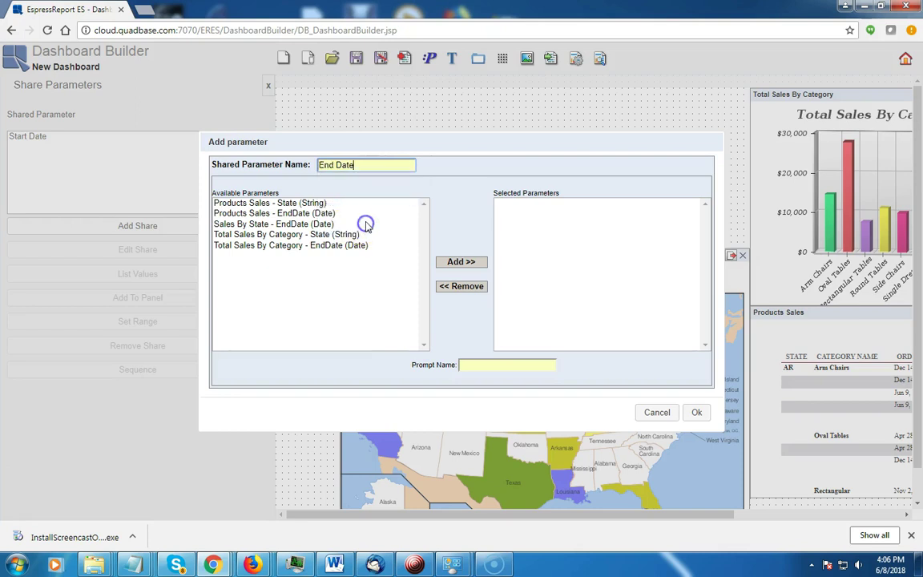
pyautogui.click(480, 364)
pyautogui.click(481, 426)
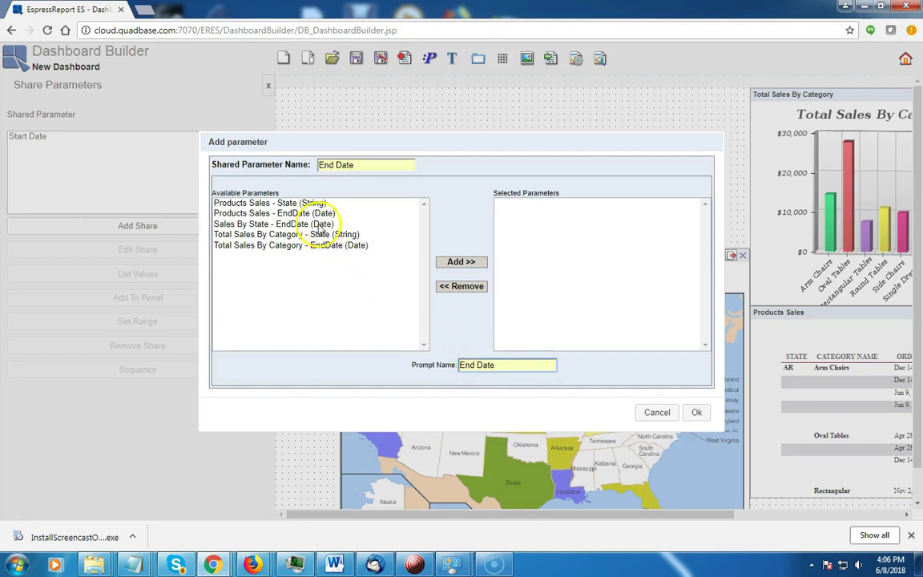
# - Include the EndDate parameters of Products Sales, Sales By State and Total Sales By Category in the End Date share and save it
pyautogui.click(315, 213)
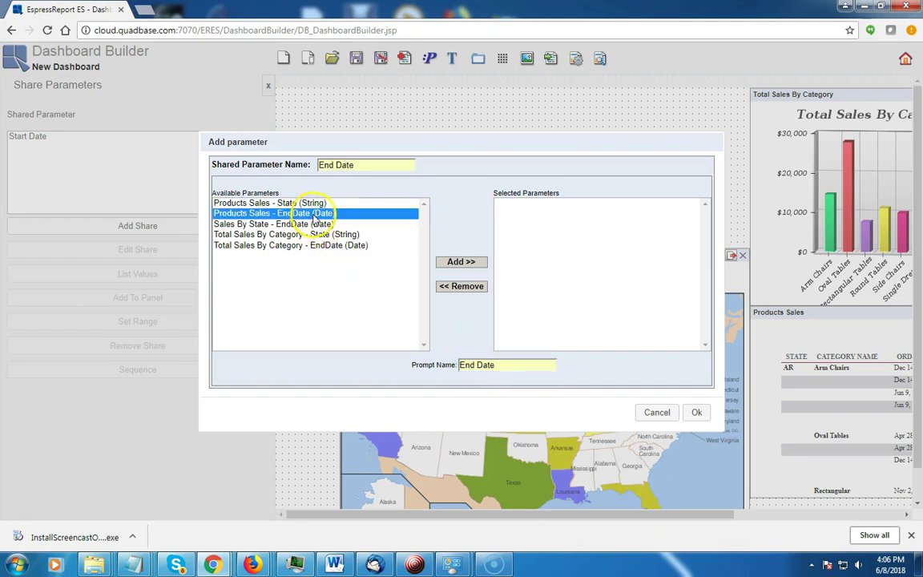
pyautogui.click(466, 262)
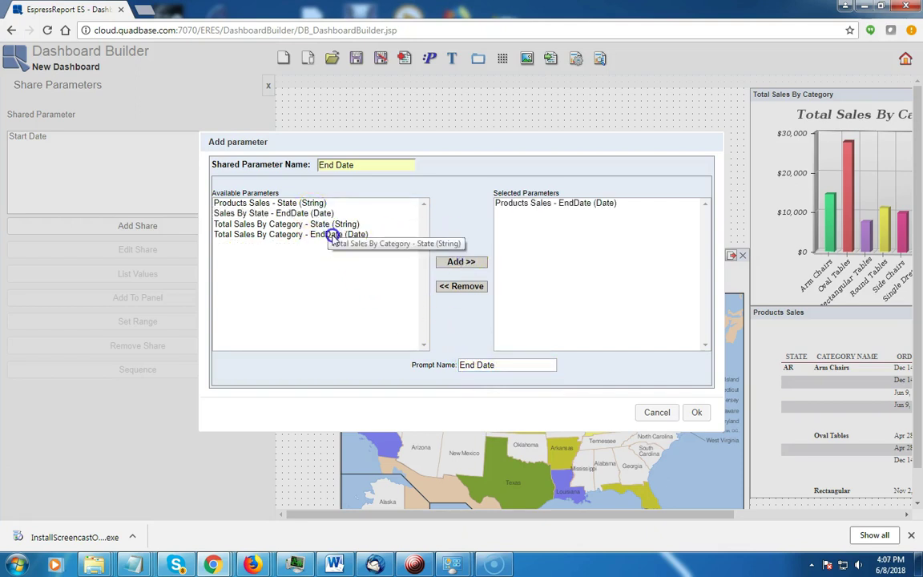
pyautogui.click(316, 213)
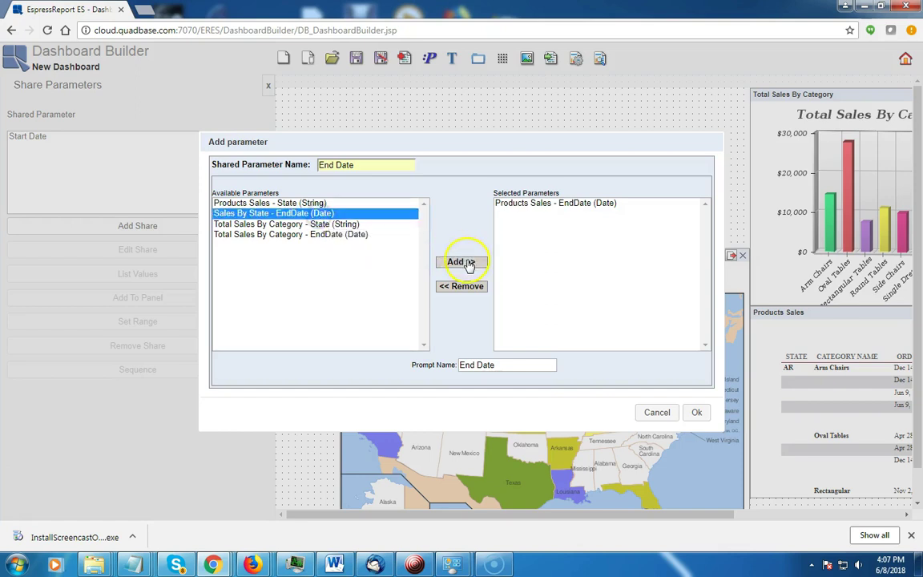
pyautogui.click(461, 262)
pyautogui.click(352, 227)
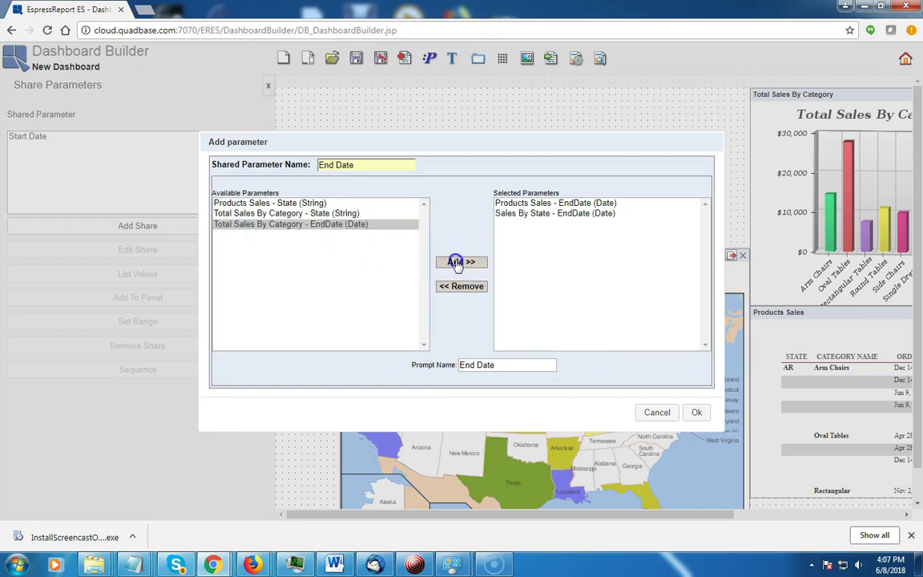
pyautogui.click(458, 262)
pyautogui.click(696, 412)
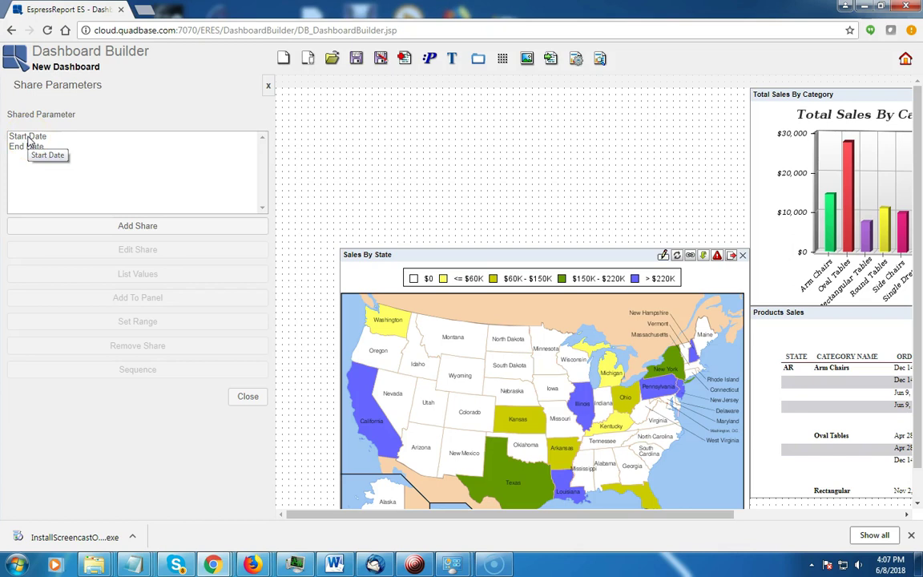
# - Combine the Start Date and End Date shares into a range with both its name and prompt text set to Date Range
pyautogui.click(28, 141)
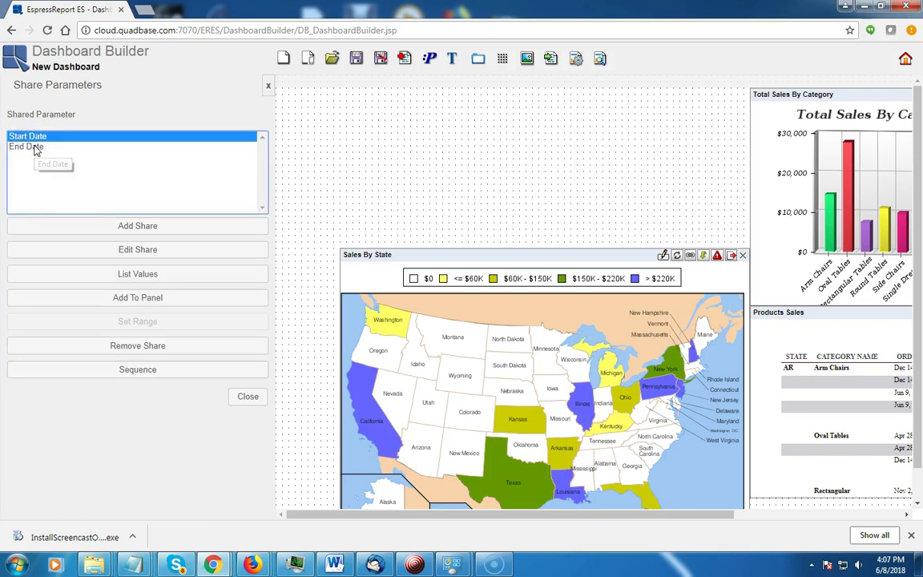
pyautogui.keyDown('ctrl'); pyautogui.click(36, 147); pyautogui.keyUp('ctrl')
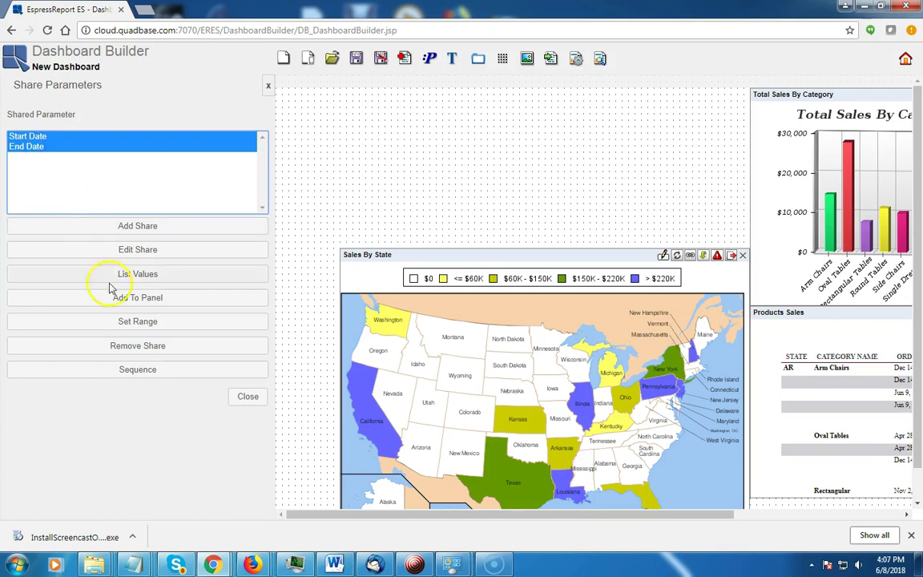
pyautogui.click(138, 322)
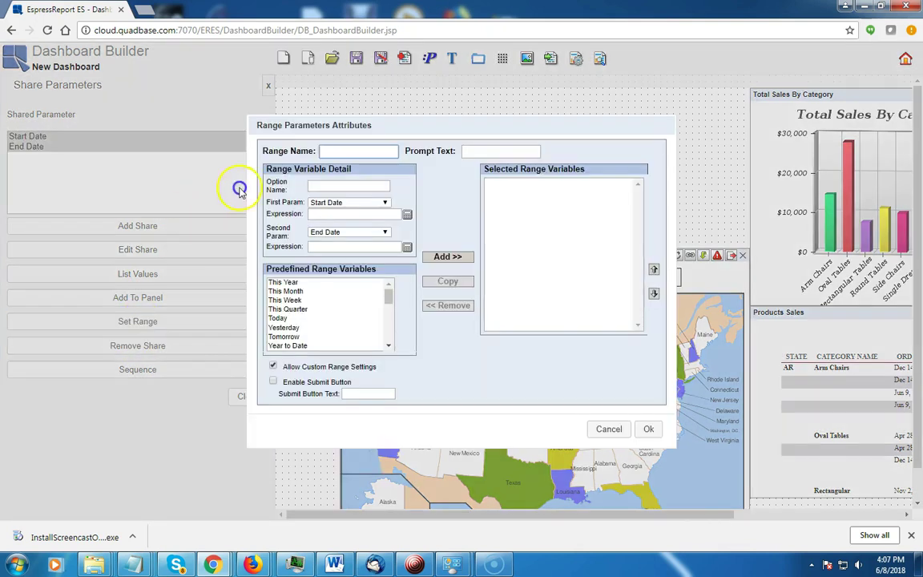
pyautogui.write('Datre')
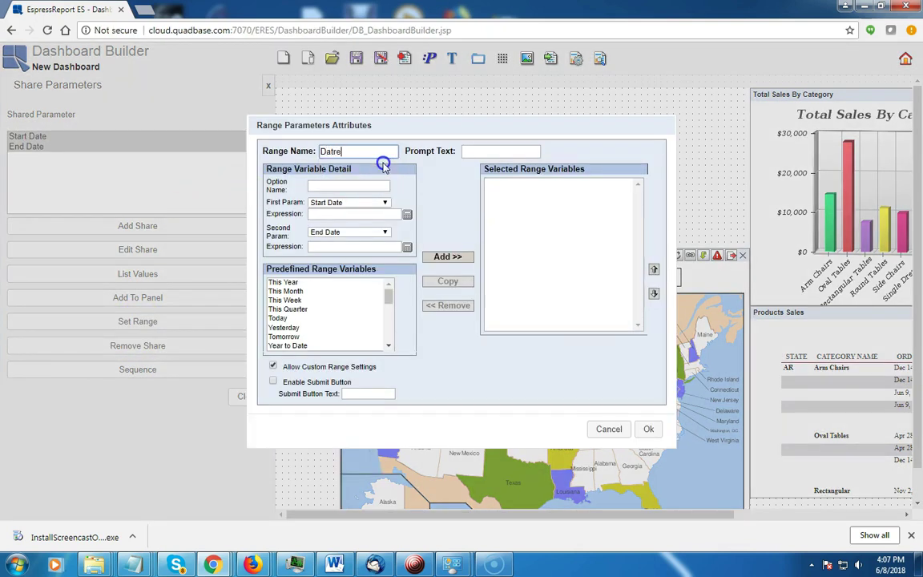
pyautogui.press('BackSpace')
pyautogui.press('BackSpace')
pyautogui.write('e')
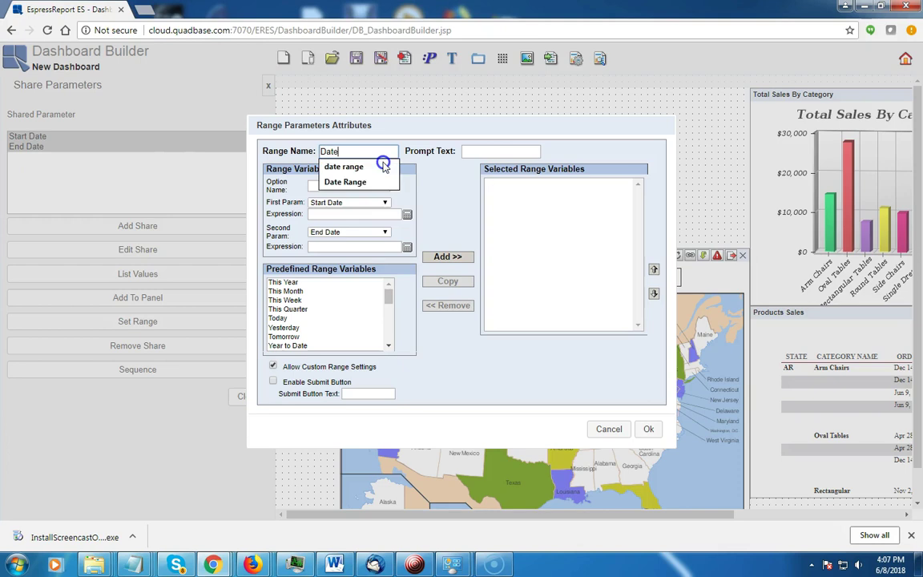
pyautogui.click(346, 181)
pyautogui.click(471, 151)
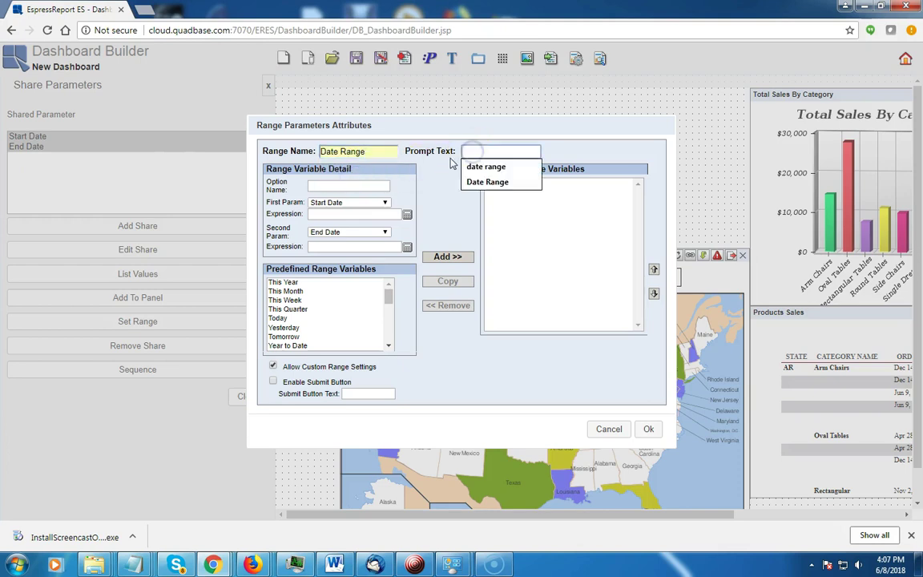
pyautogui.click(478, 182)
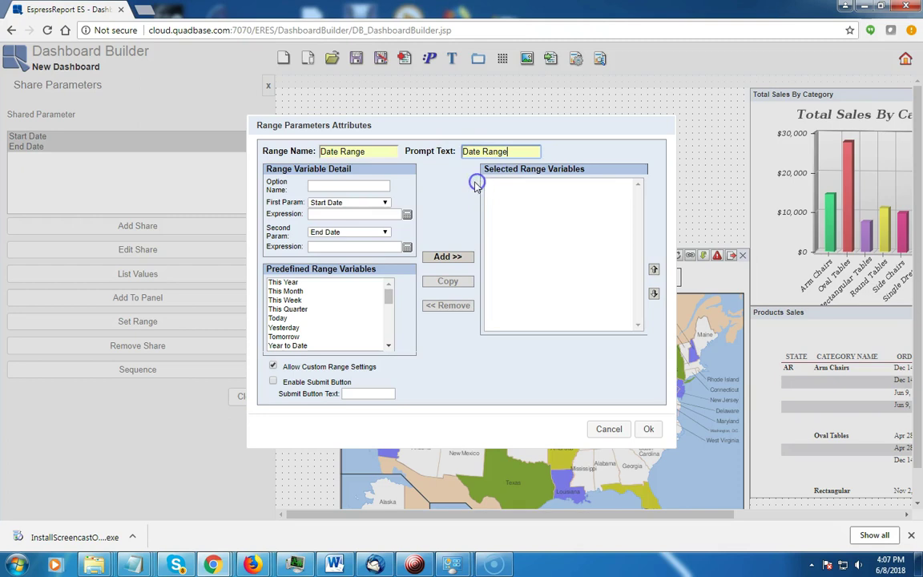
# - Name the first range option Year 2002 and set its Start Date expression to 2002-01-01
pyautogui.click(346, 185)
pyautogui.write('Year 200')
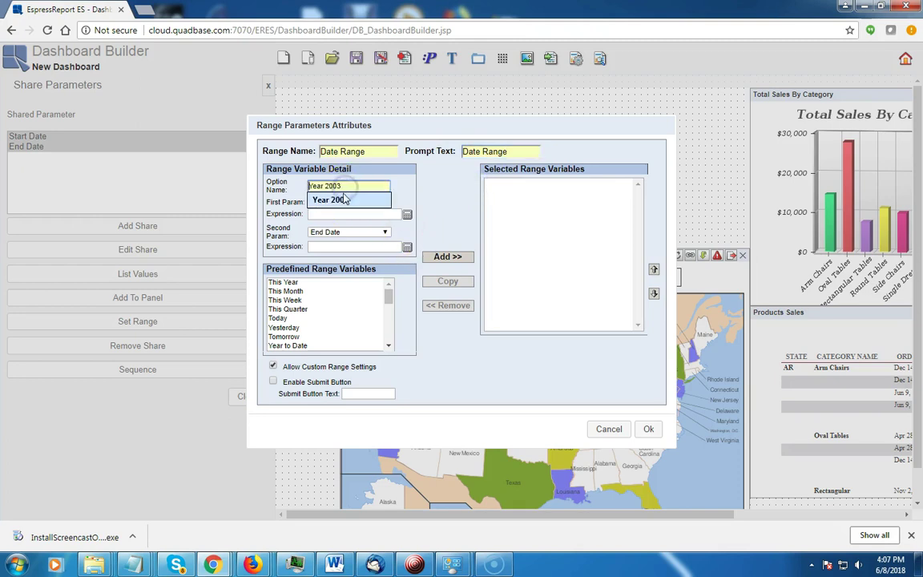
pyautogui.write('3')
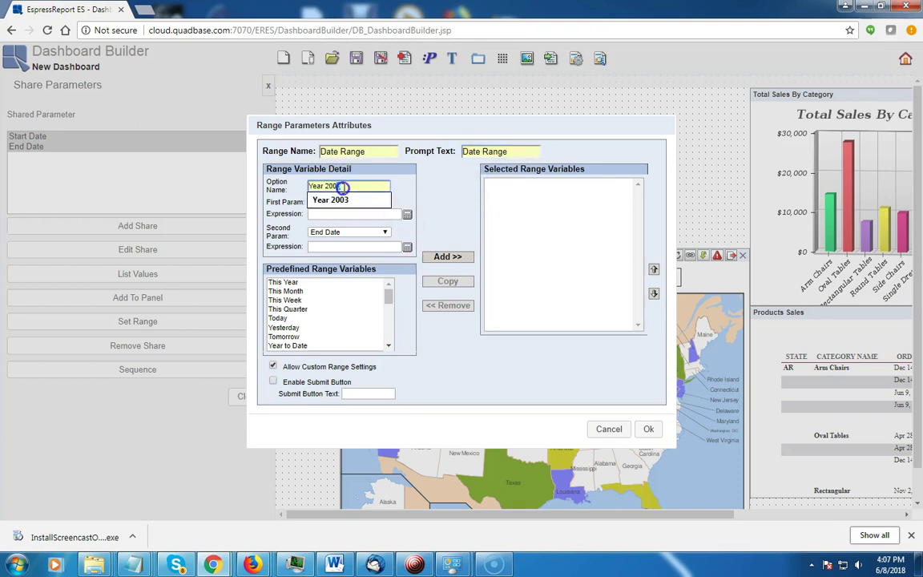
pyautogui.press('BackSpace')
pyautogui.write('2')
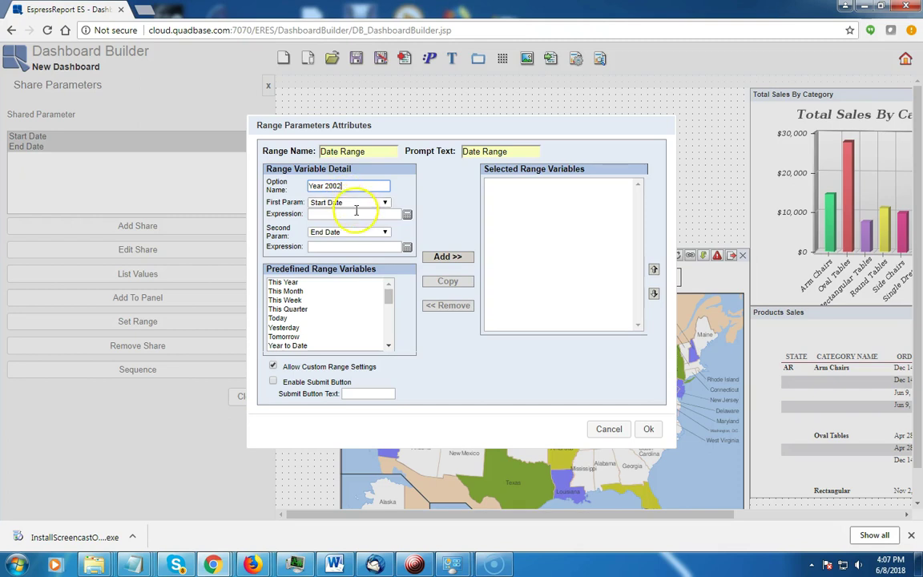
pyautogui.click(355, 212)
pyautogui.click(354, 227)
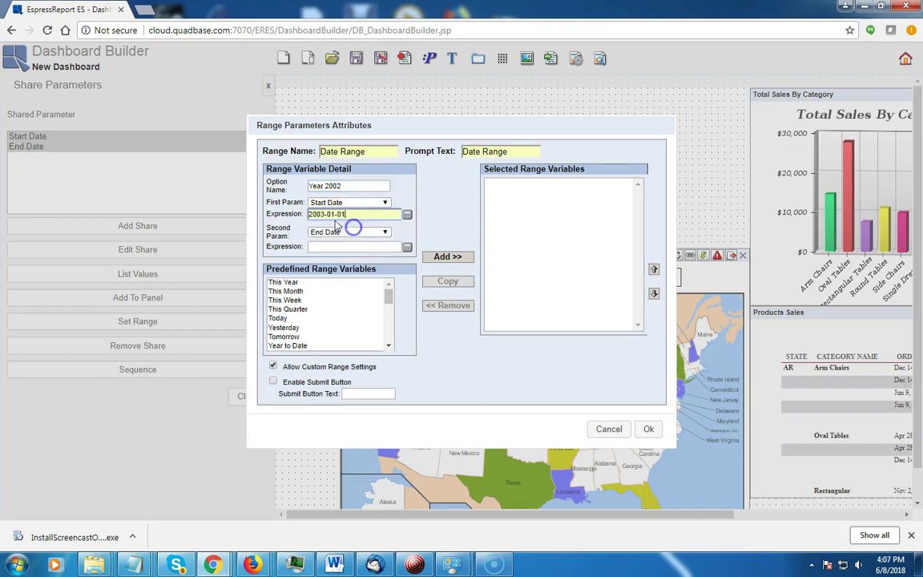
pyautogui.click(319, 215)
pyautogui.press('BackSpace')
pyautogui.write('2')
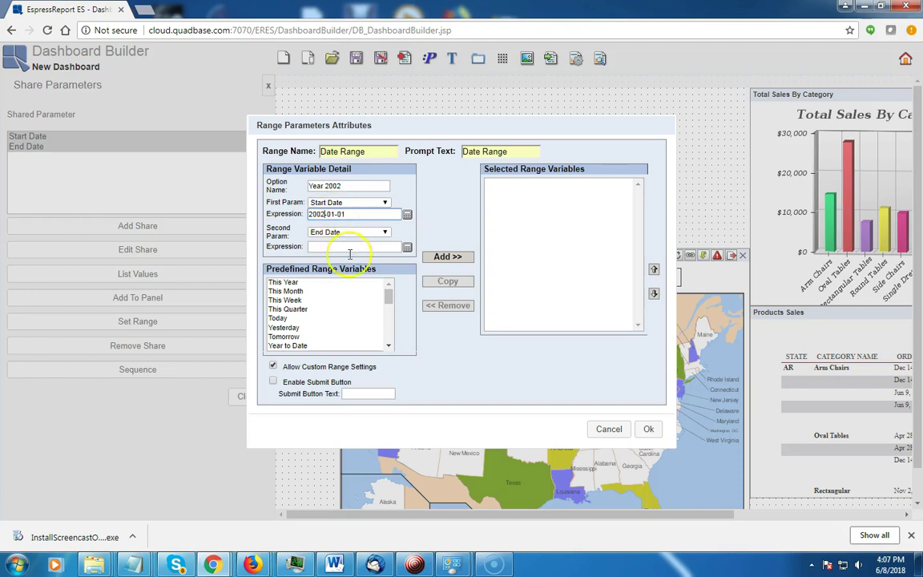
# - Set the End Date expression to 2002-12-31 and add the Year 2002 option to the selected range variables
pyautogui.click(343, 248)
pyautogui.click(343, 261)
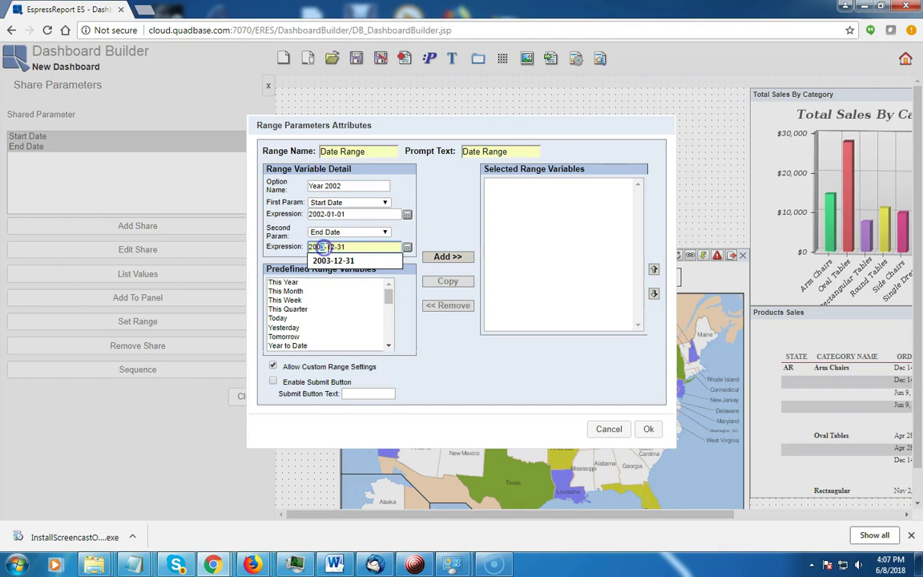
pyautogui.write('2')
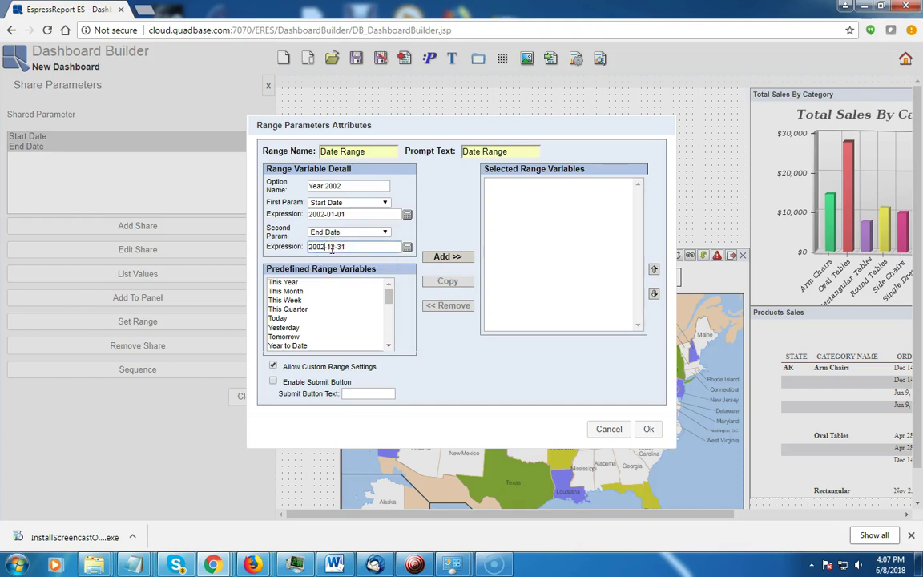
pyautogui.click(442, 257)
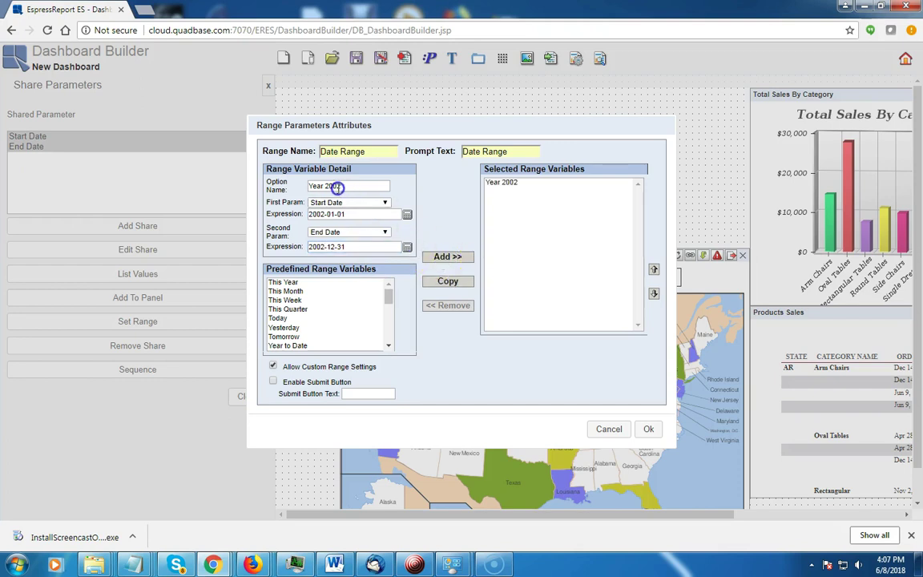
# - Add a Year 2003 option running from 2003-01-01 to 2003-12-31 and confirm the range parameter
pyautogui.moveTo(340, 186); pyautogui.dragTo(352, 208)
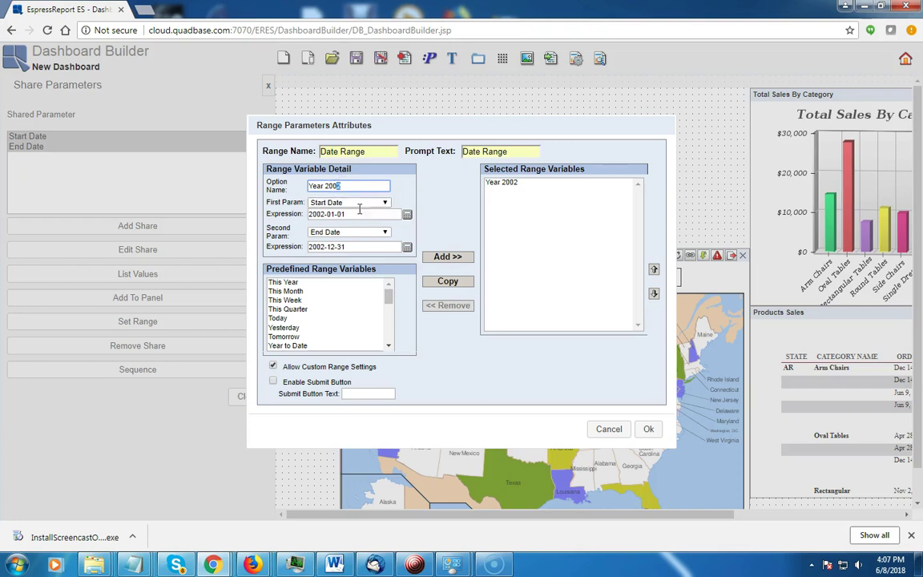
pyautogui.write('3')
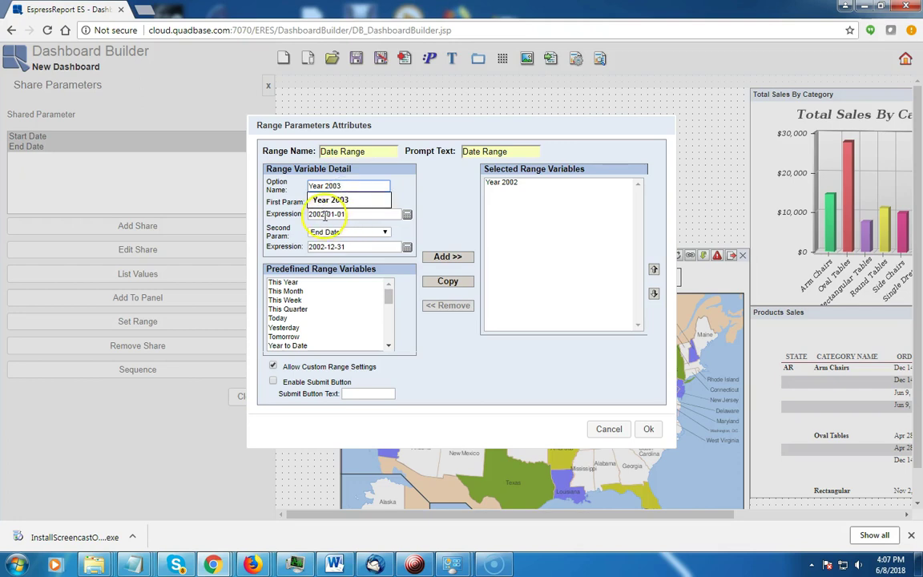
pyautogui.click(321, 215)
pyautogui.write('3')
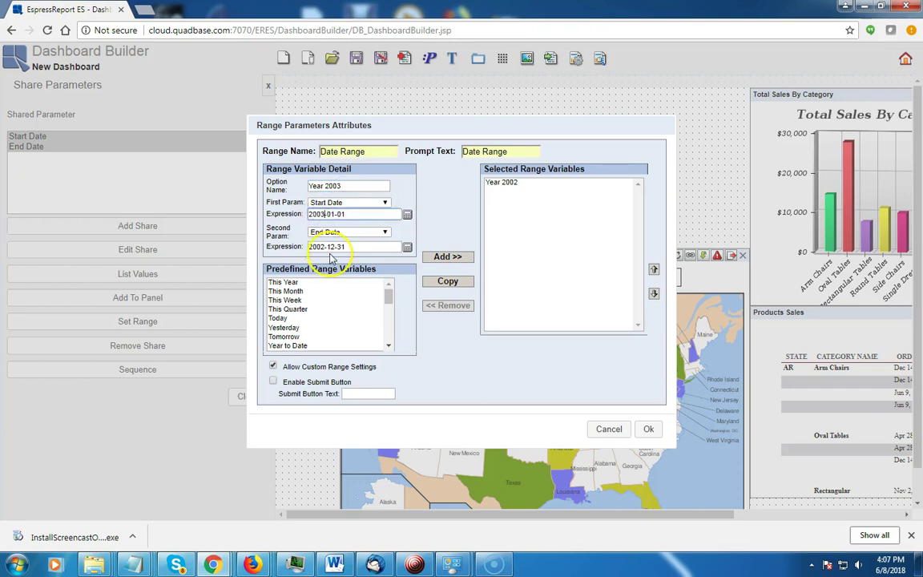
pyautogui.click(320, 248)
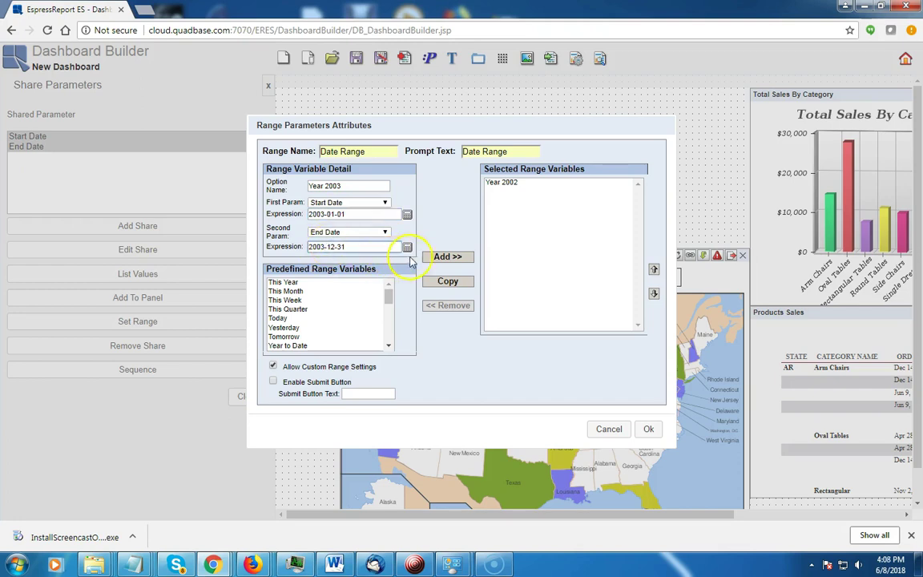
pyautogui.click(444, 257)
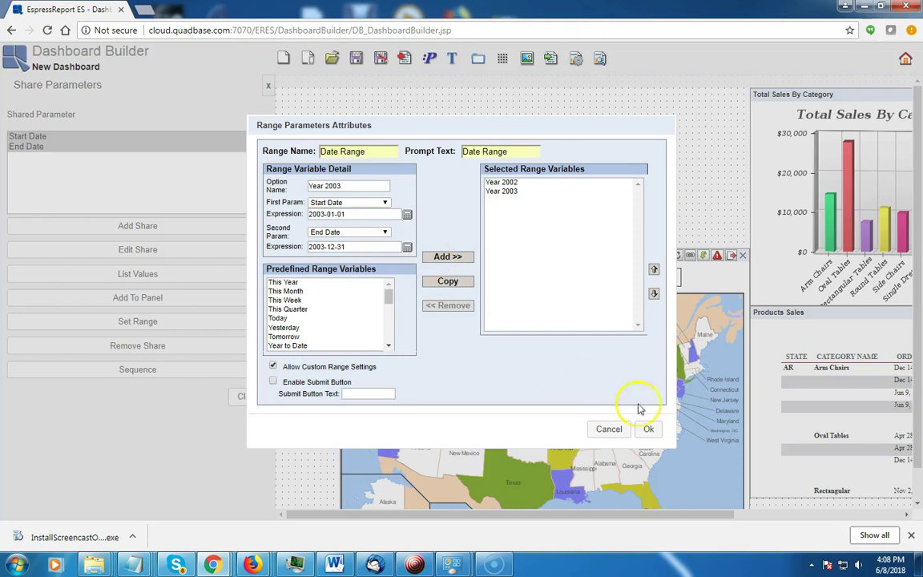
pyautogui.click(648, 428)
# - Place the Date Range box directly above the Sales By State map and resize it to match the map's width
pyautogui.moveTo(345, 254); pyautogui.dragTo(345, 186)
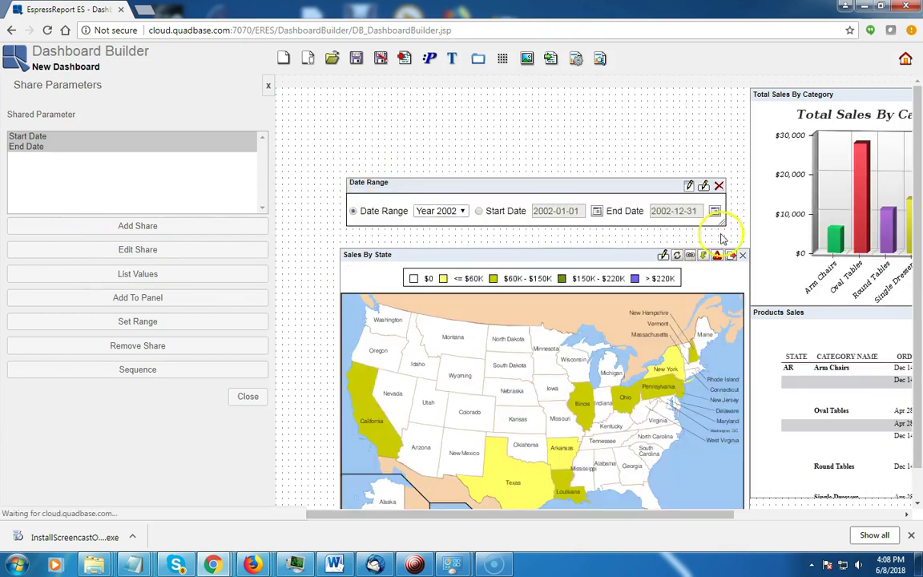
pyautogui.moveTo(723, 224); pyautogui.dragTo(748, 248)
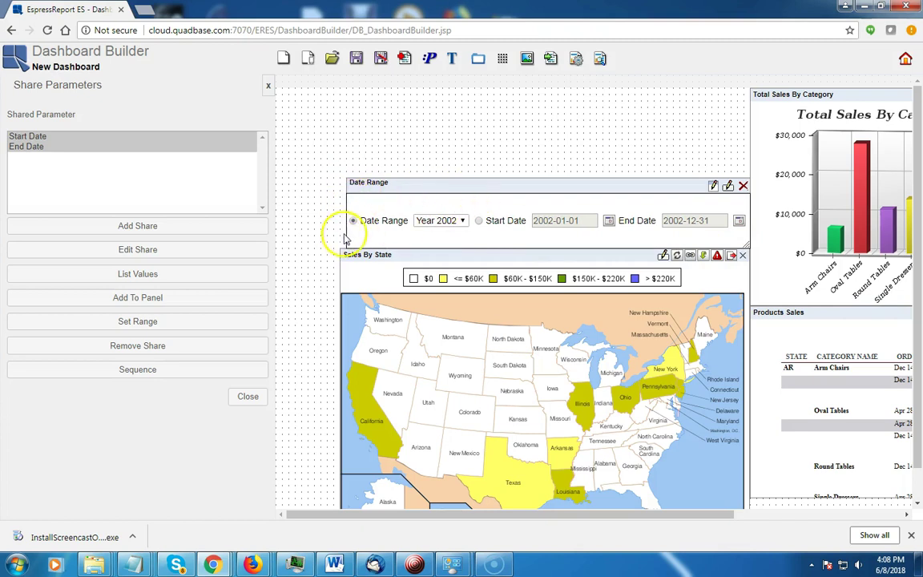
pyautogui.moveTo(404, 181); pyautogui.dragTo(399, 188)
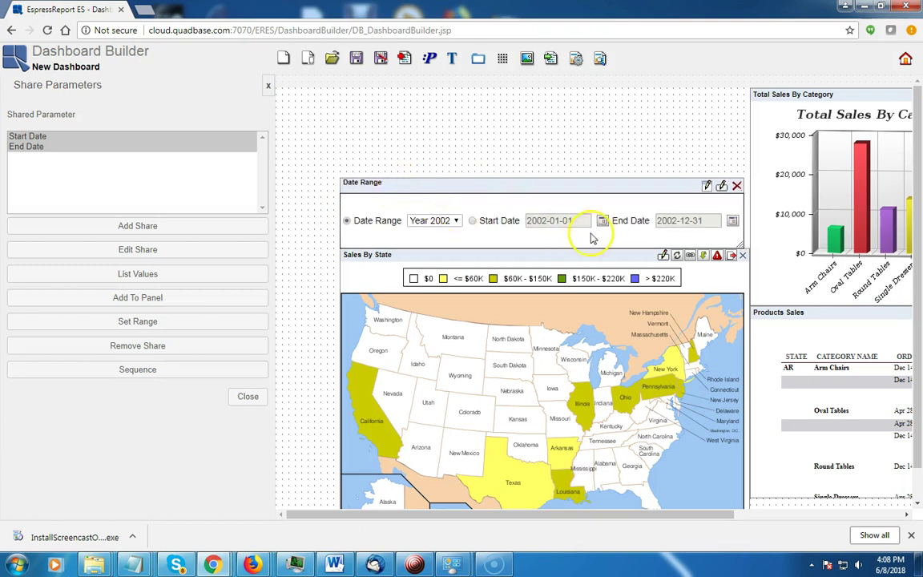
pyautogui.moveTo(742, 243); pyautogui.dragTo(745, 244)
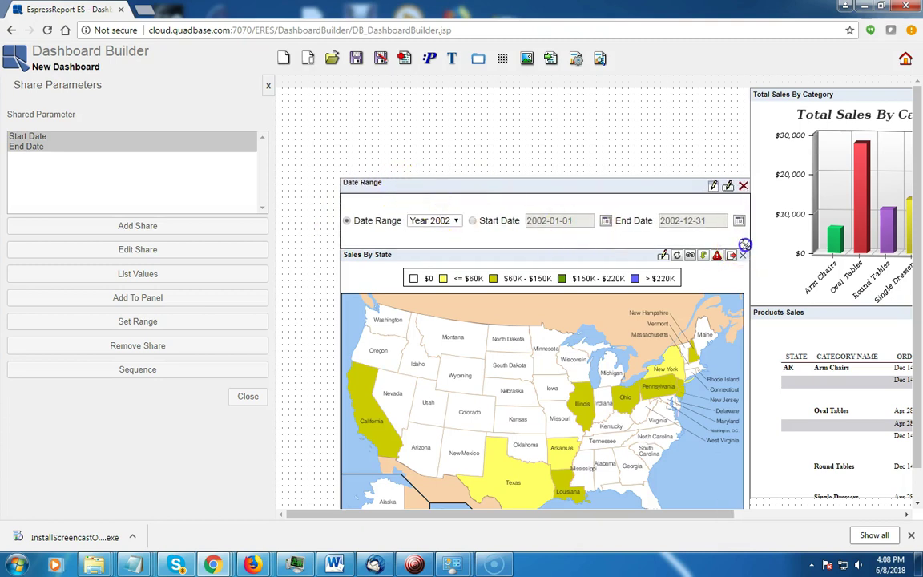
# - Switch the dashboard's date range to Year 2003 and close the Share Parameters pane
pyautogui.click(454, 221)
pyautogui.click(446, 244)
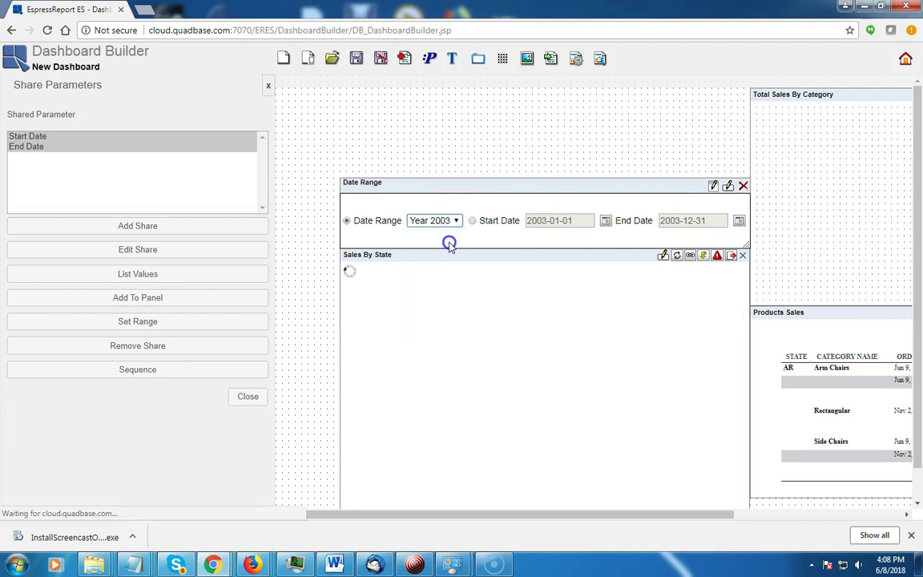
pyautogui.click(267, 86)
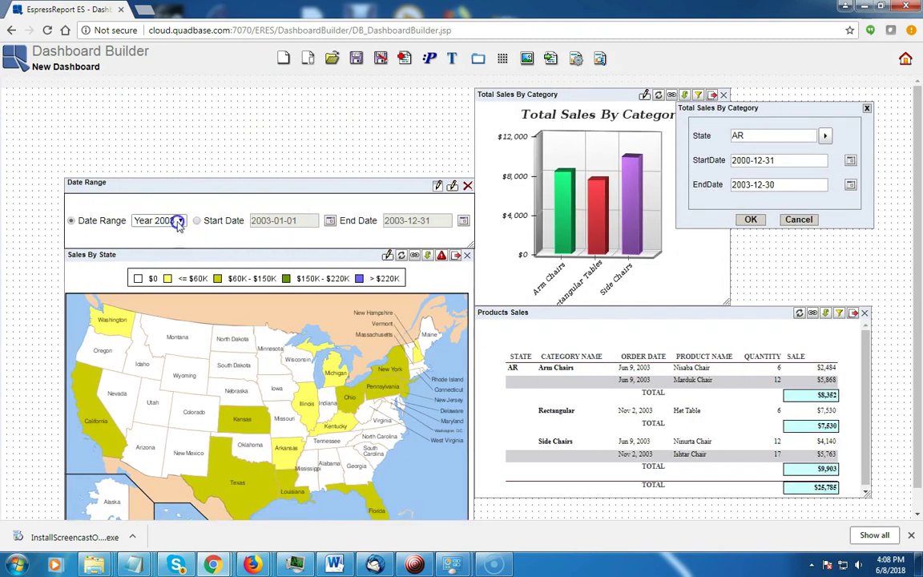
# - Switch the date range back to Year 2002 and close the Total Sales By Category parameter prompt
pyautogui.click(182, 224)
pyautogui.click(177, 233)
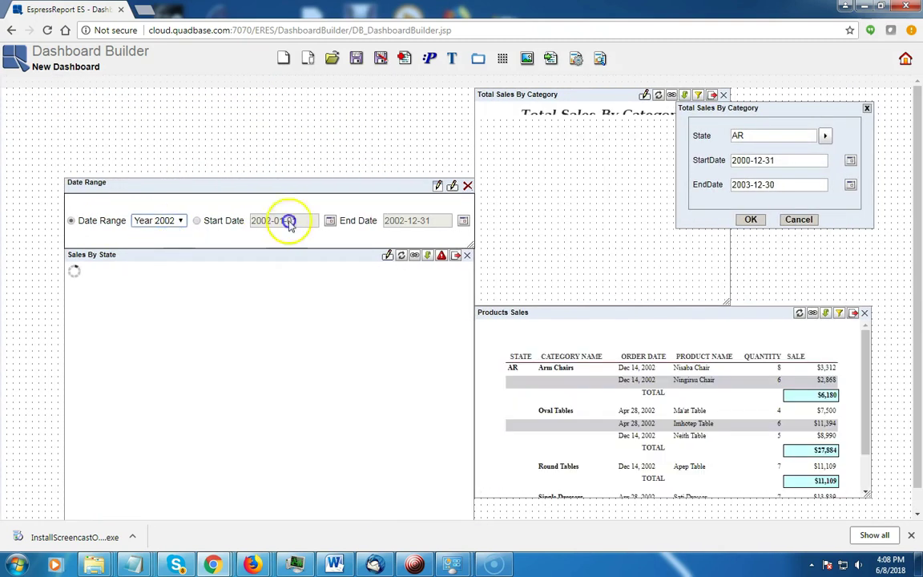
pyautogui.click(867, 108)
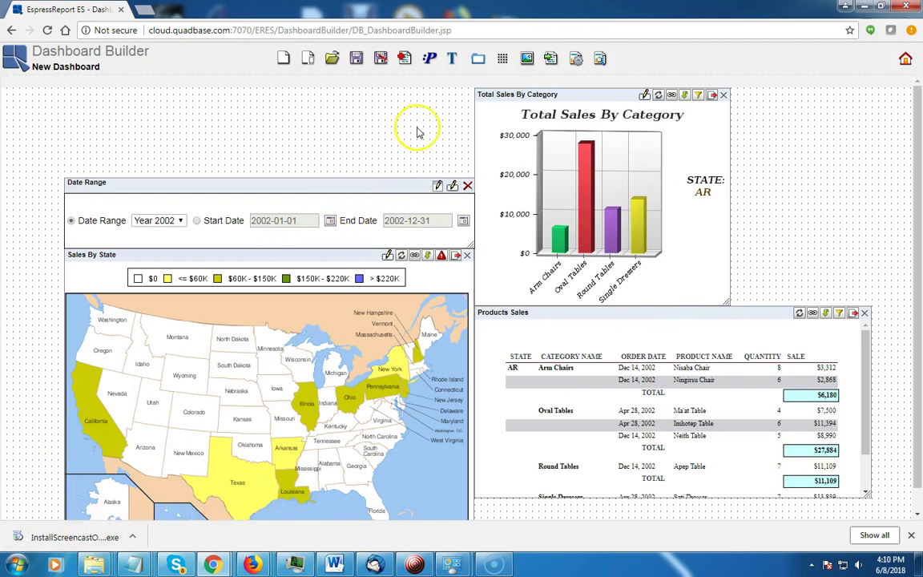
# - Add a text label above the Date Range box, match its width, and enter "Sales By State Dashboard" as its text
pyautogui.click(62, 107)
pyautogui.moveTo(192, 151); pyautogui.dragTo(473, 173)
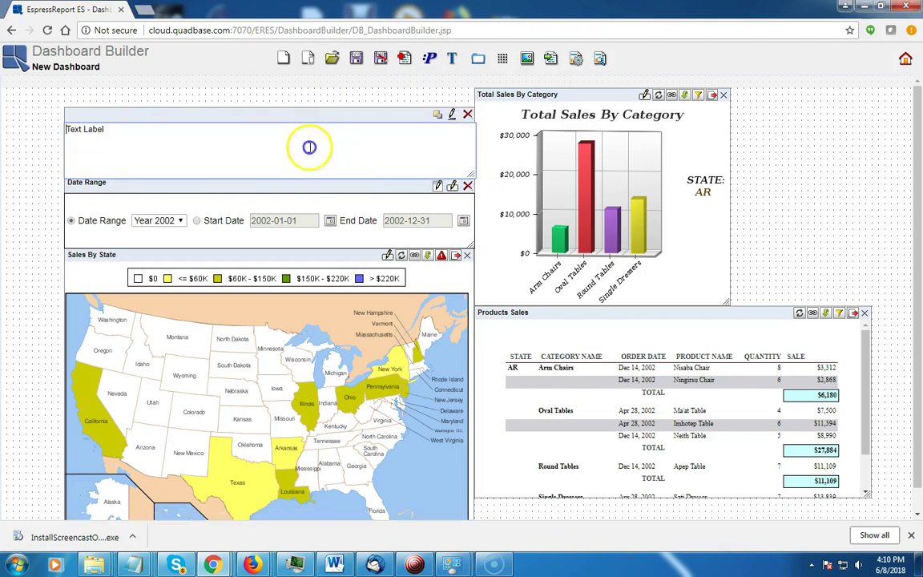
pyautogui.doubleClick(58, 130)
pyautogui.write('Sales By State')
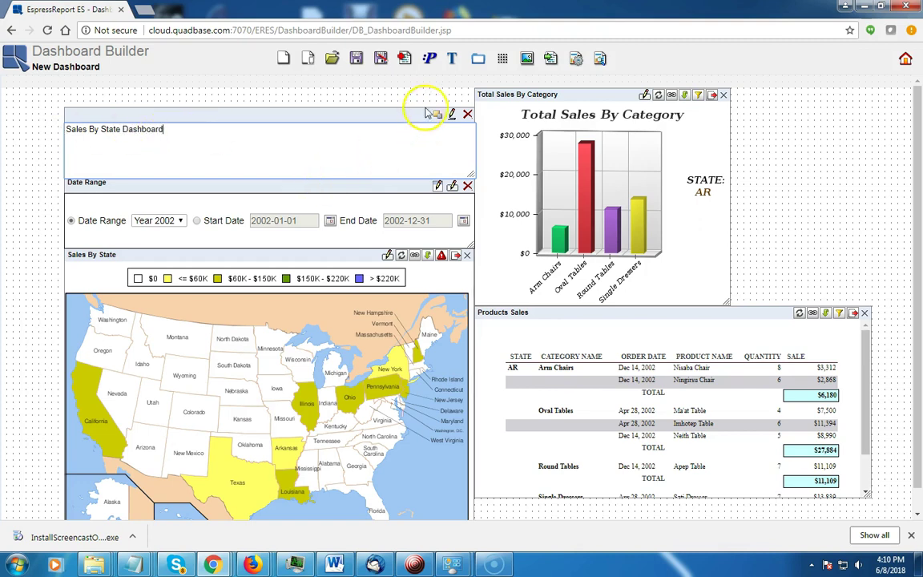
# - Set the dashboard title label's font size to 38
pyautogui.click(451, 115)
pyautogui.moveTo(284, 183); pyautogui.dragTo(255, 186)
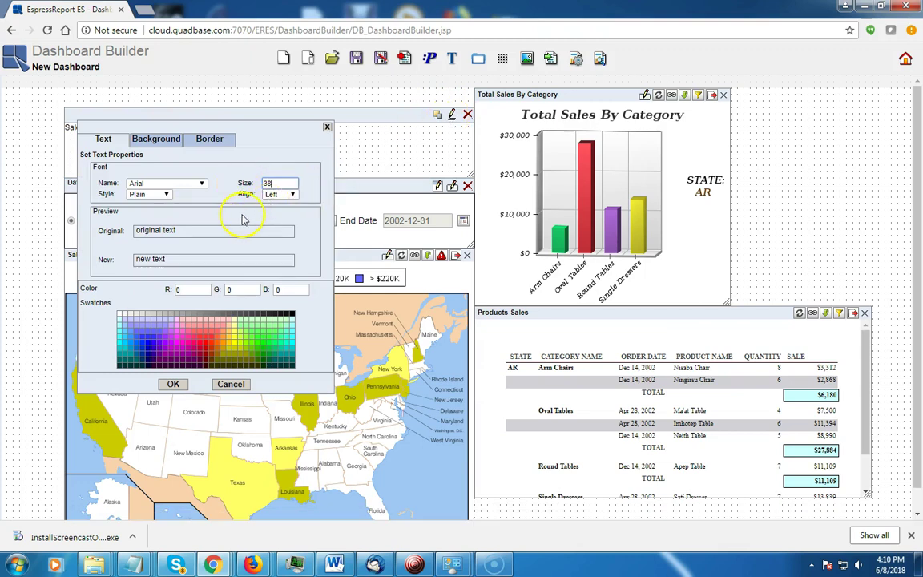
pyautogui.click(175, 384)
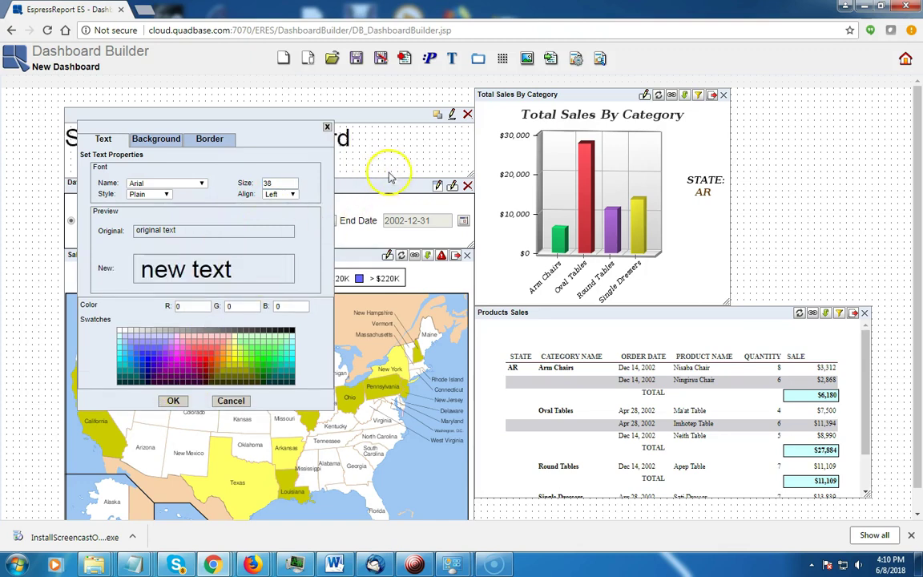
pyautogui.click(174, 401)
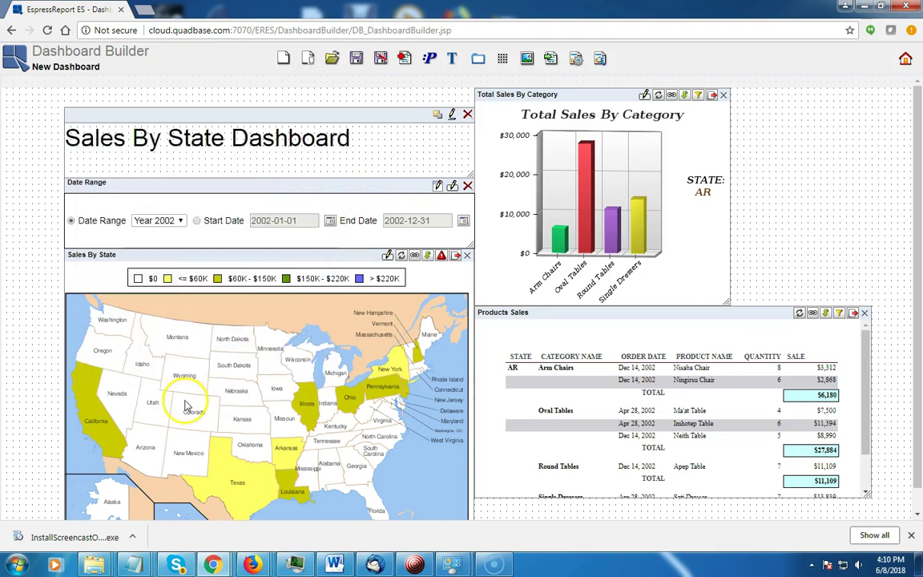
# - Enlarge the dashboard title label's font size to 42
pyautogui.click(452, 118)
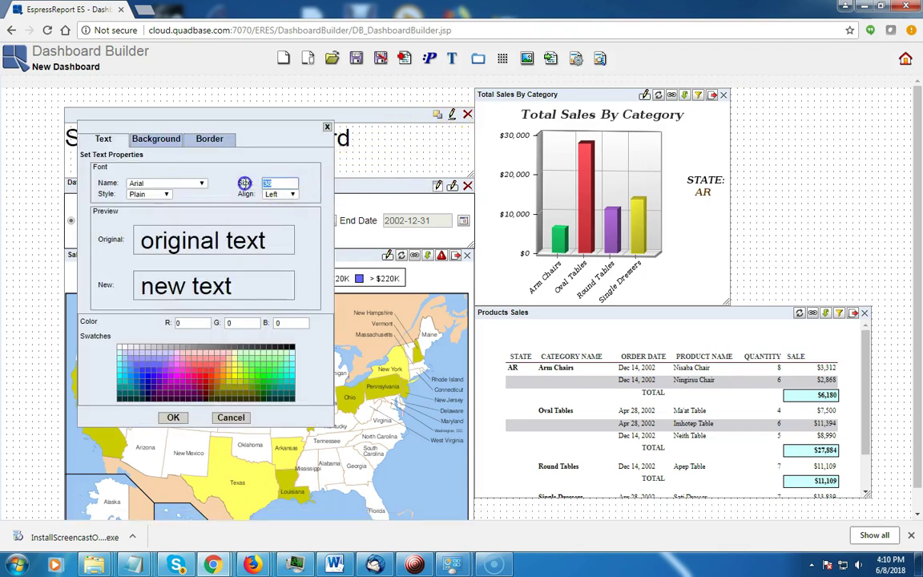
pyautogui.write('42')
pyautogui.click(173, 417)
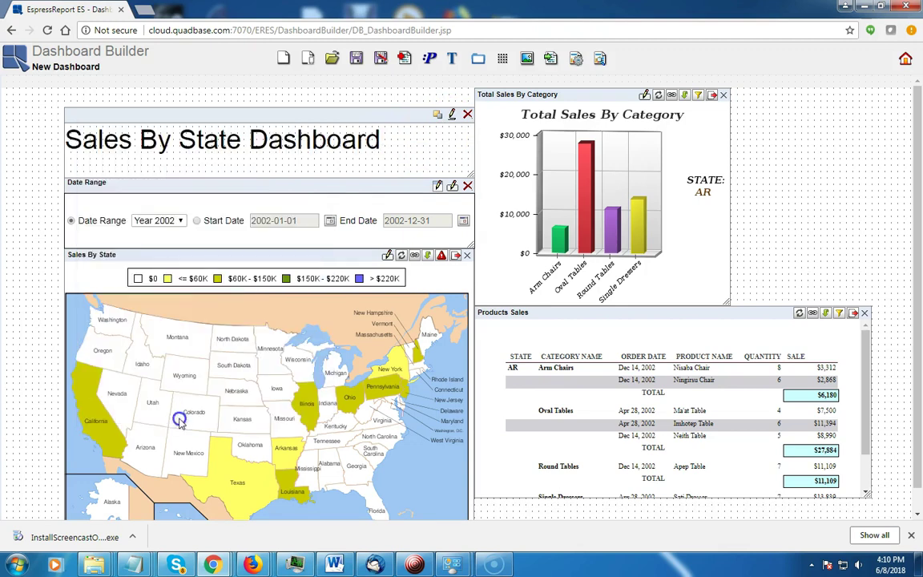
# - Set the dashboard title label's border thickness to 0 and make its background transparent
pyautogui.click(453, 116)
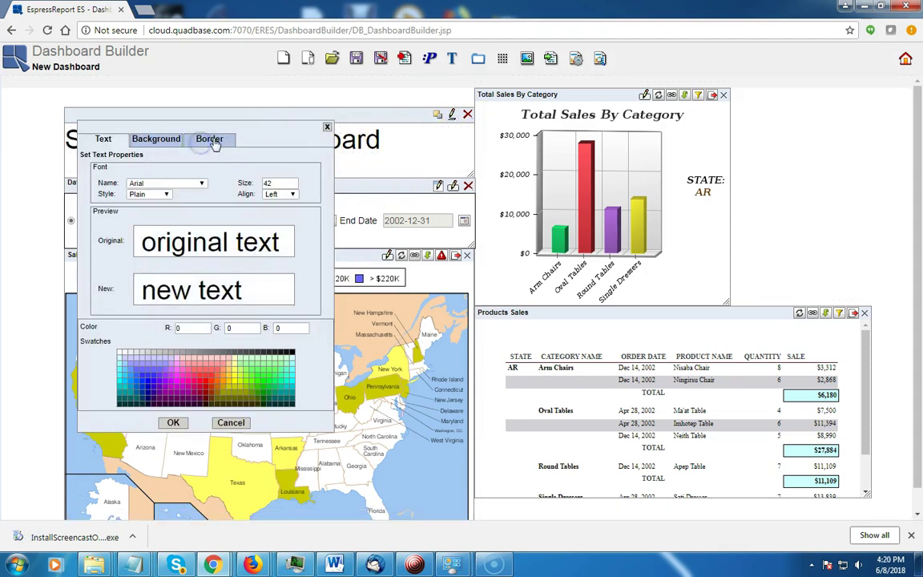
pyautogui.click(209, 139)
pyautogui.click(167, 179)
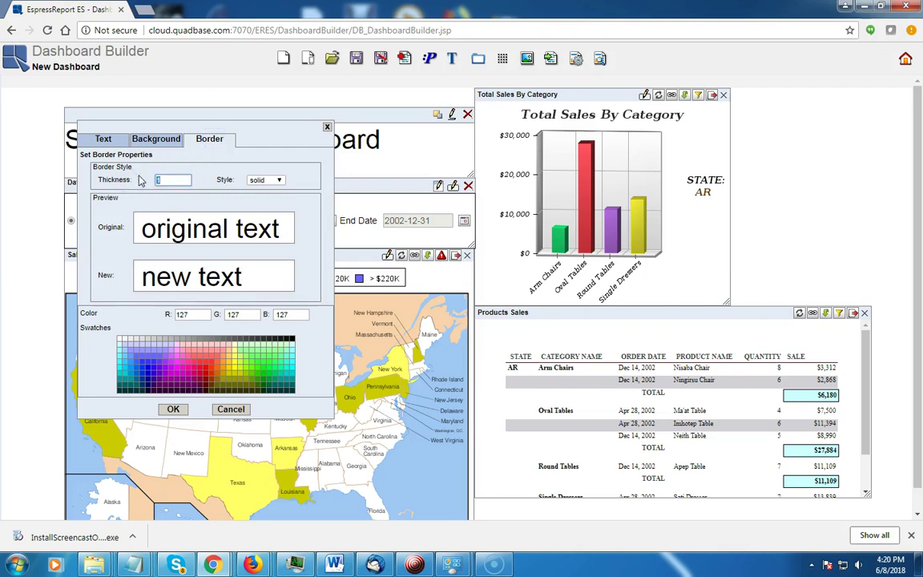
pyautogui.write('0')
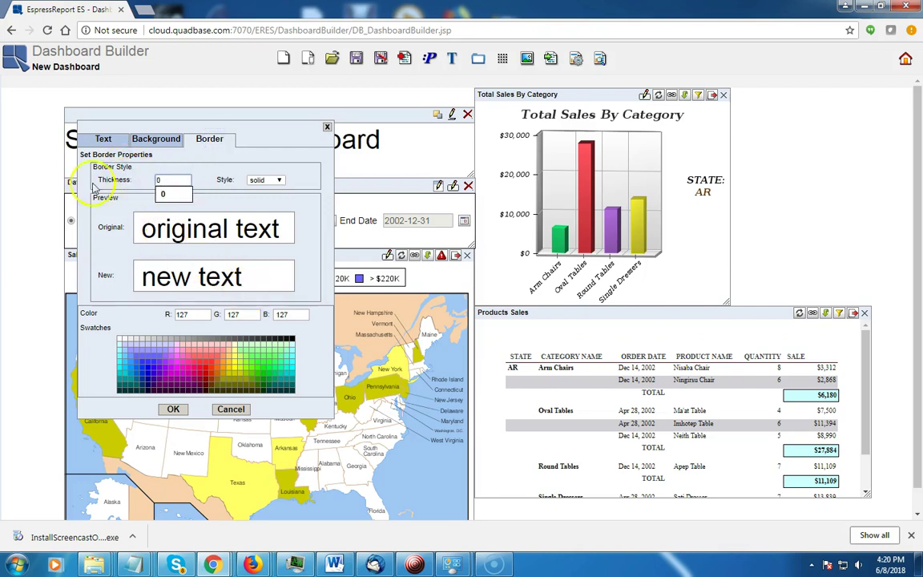
pyautogui.click(155, 138)
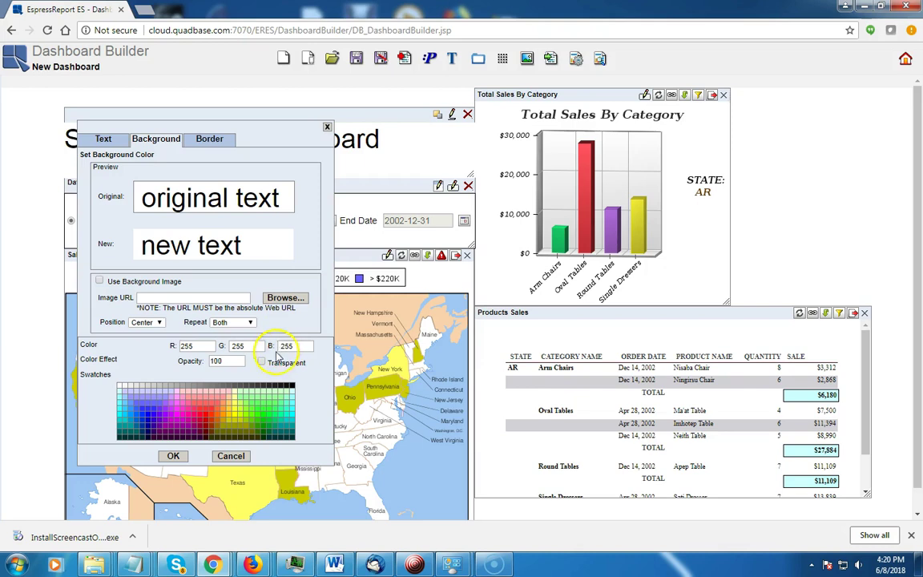
pyautogui.click(183, 455)
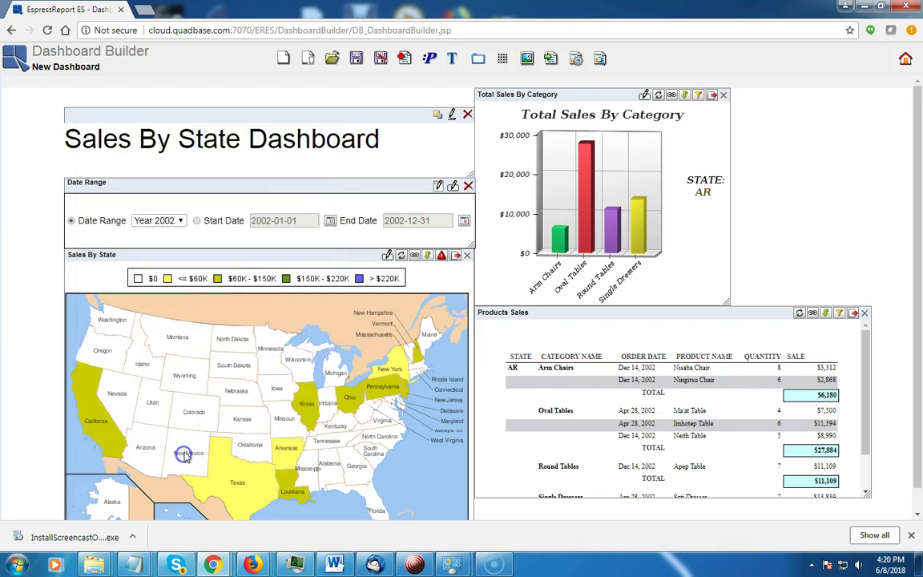
# - Set the Date Range box's border thickness to 0 and make its background transparent
pyautogui.click(438, 187)
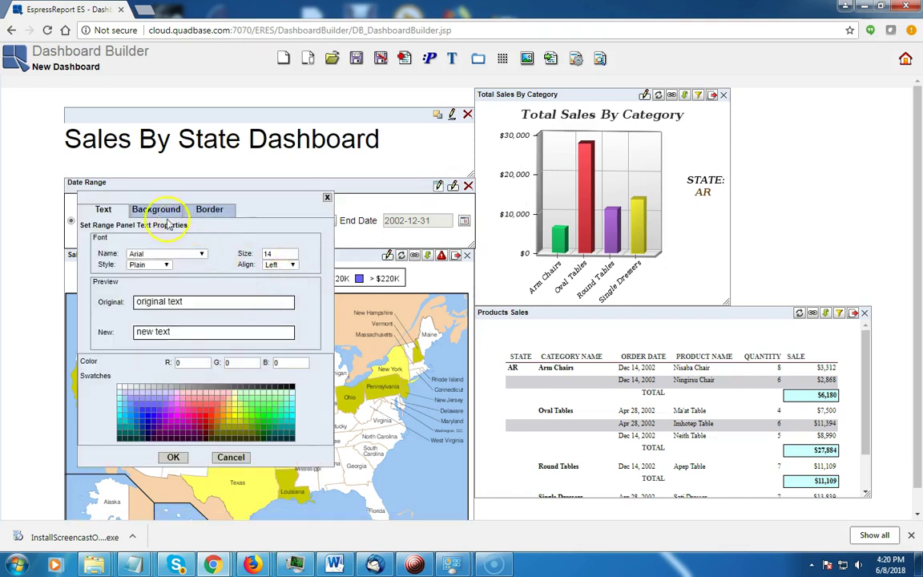
pyautogui.click(209, 208)
pyautogui.doubleClick(177, 250)
pyautogui.write('0')
pyautogui.click(150, 209)
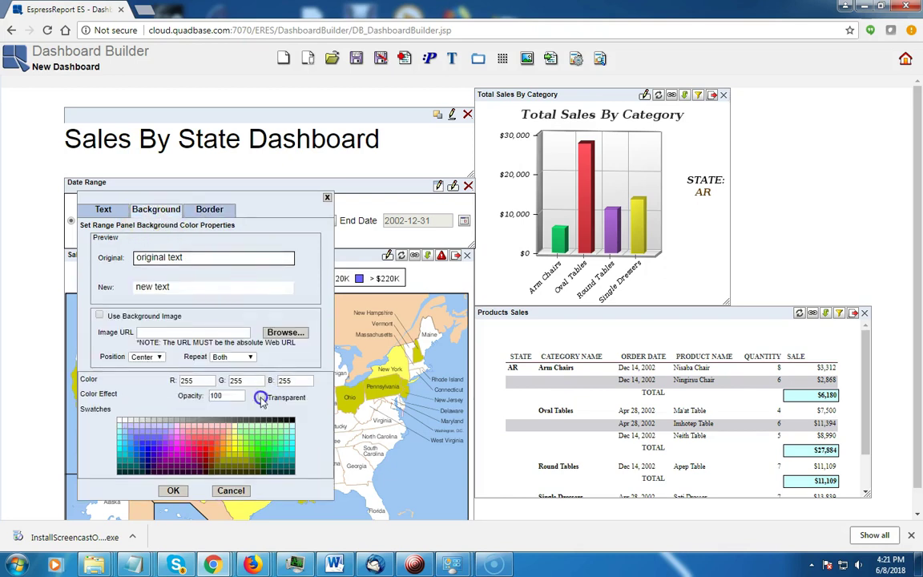
pyautogui.click(173, 490)
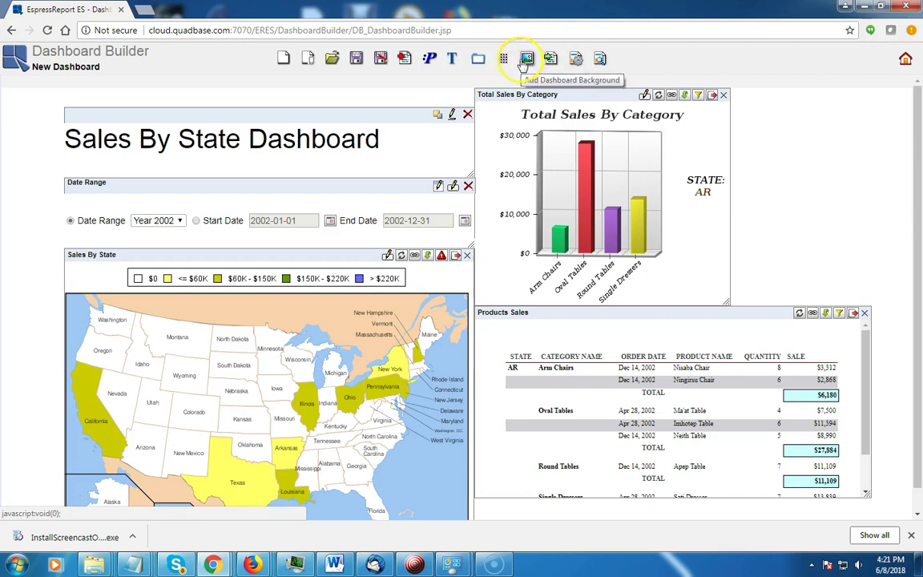
# - Use the white brick texture as the dashboard's background image and preview the finished dashboard
pyautogui.click(525, 61)
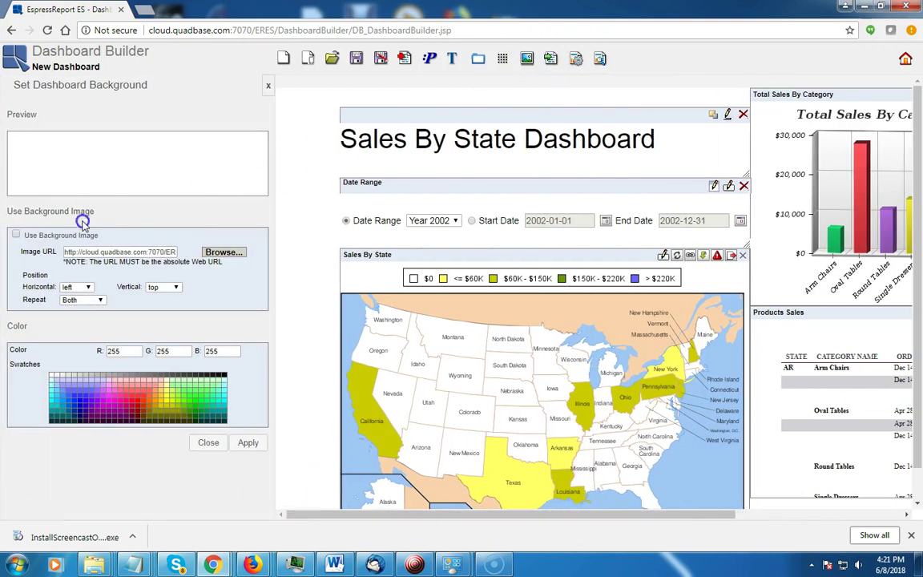
pyautogui.click(14, 238)
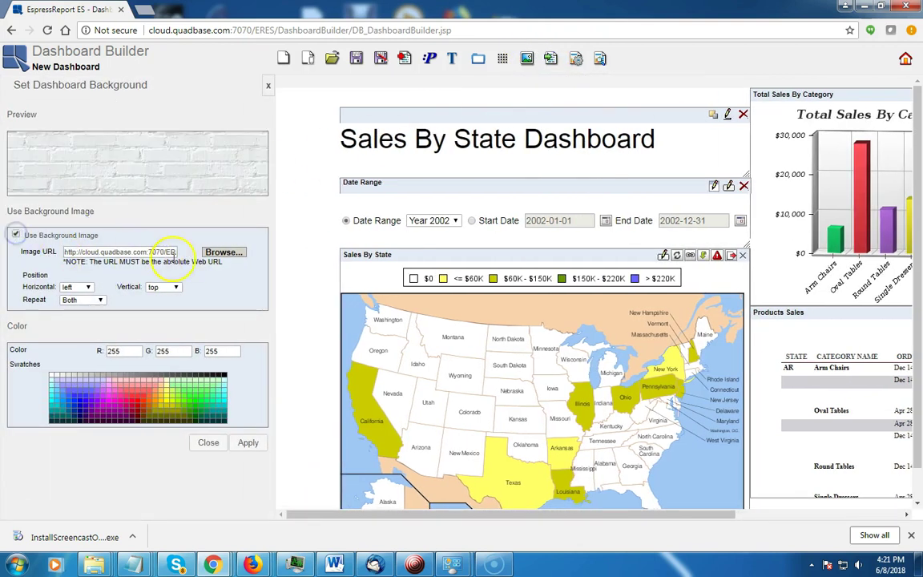
pyautogui.click(214, 255)
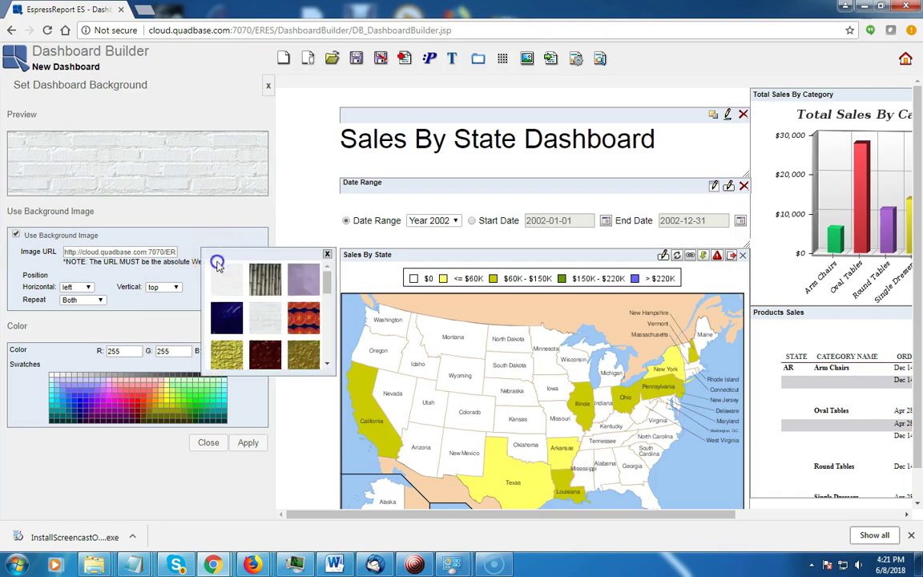
pyautogui.click(260, 320)
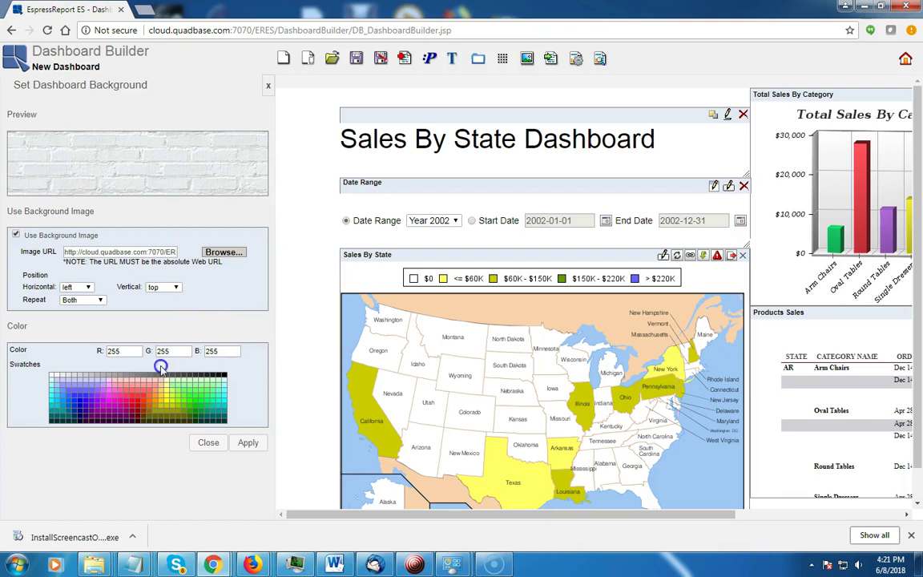
pyautogui.click(247, 445)
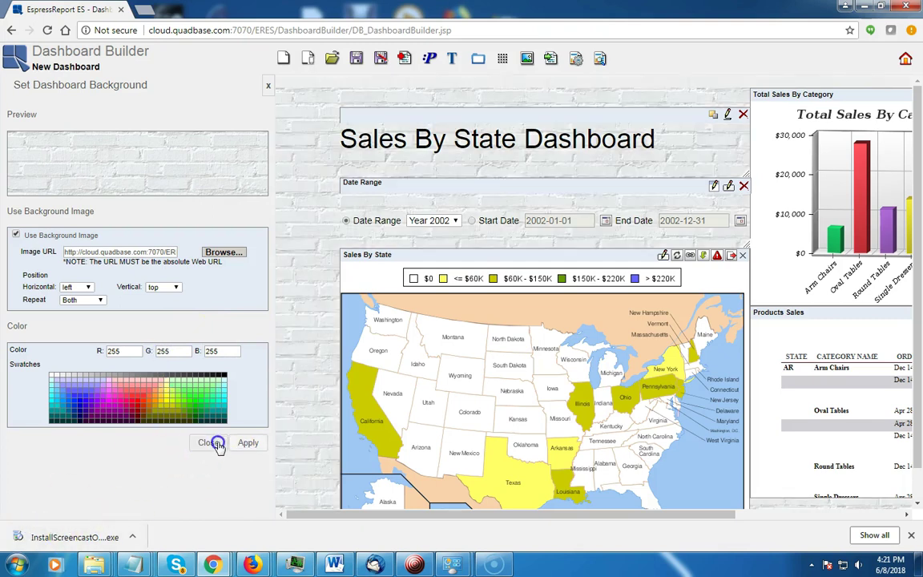
pyautogui.click(268, 84)
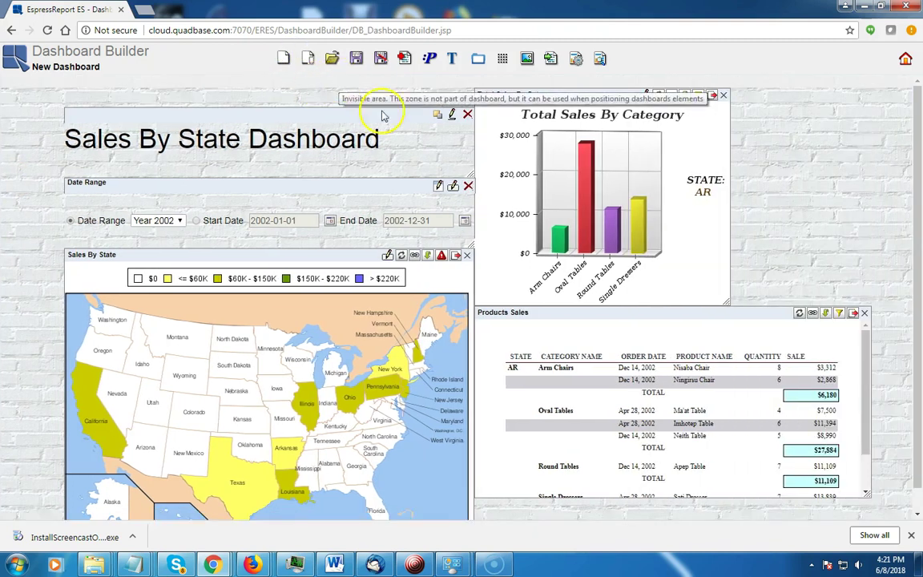
pyautogui.click(600, 60)
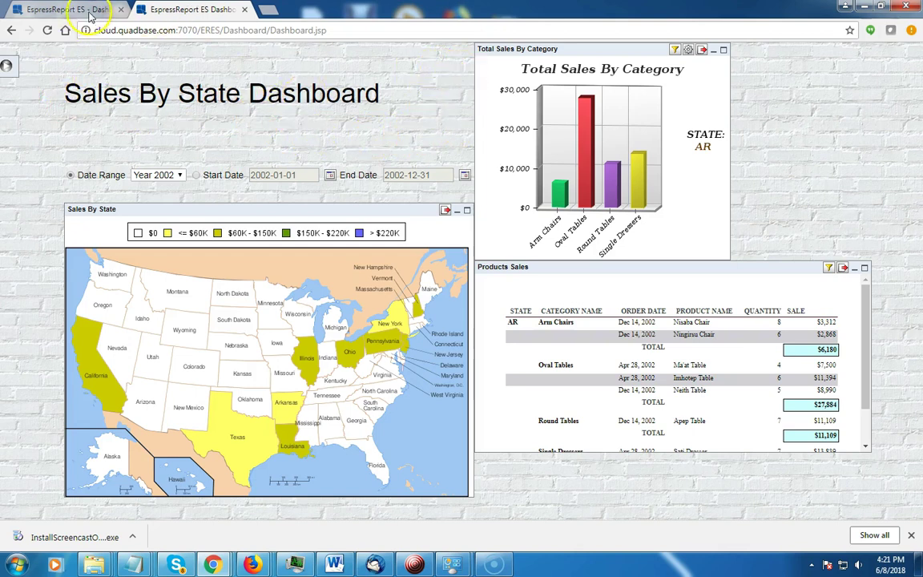
pyautogui.click(244, 10)
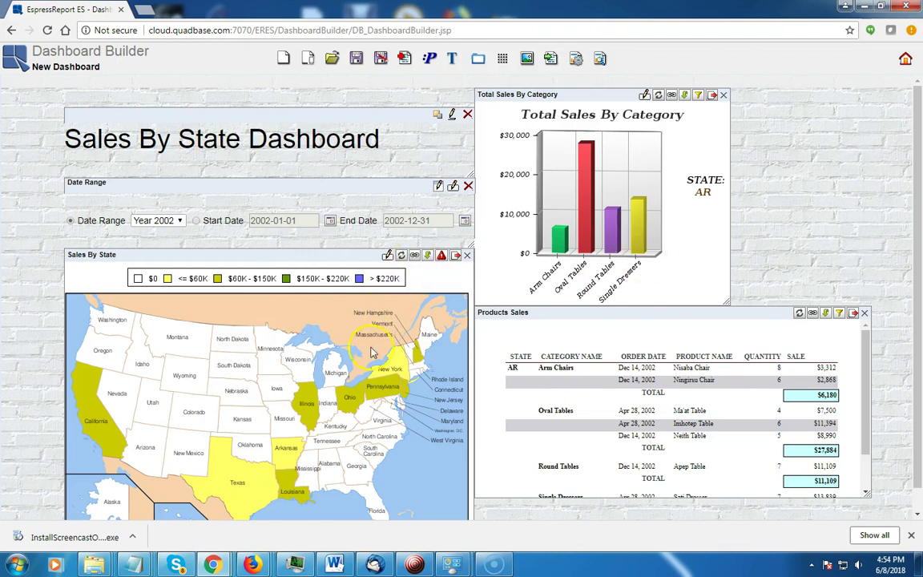
# - Link the Sales By State map's State column to the State parameter of the Products Sales report
pyautogui.click(414, 256)
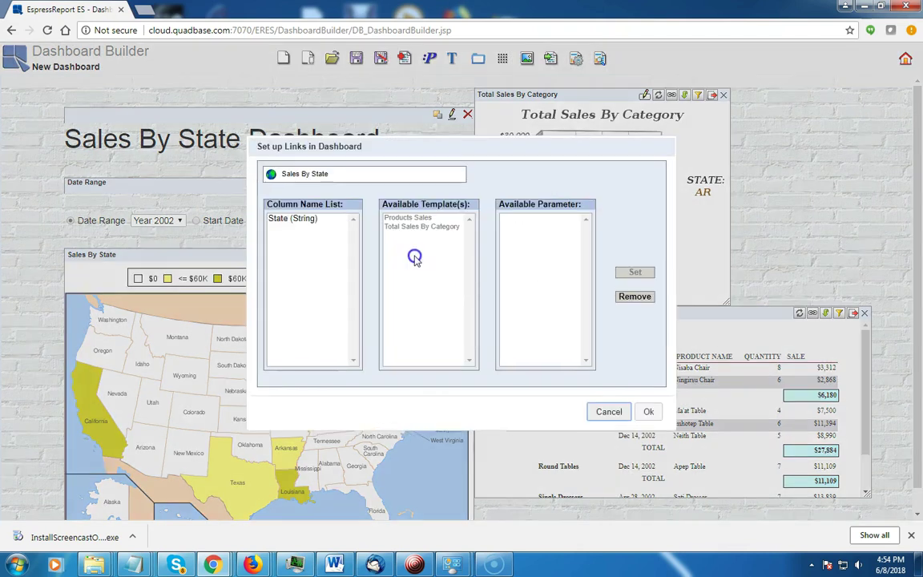
pyautogui.click(298, 221)
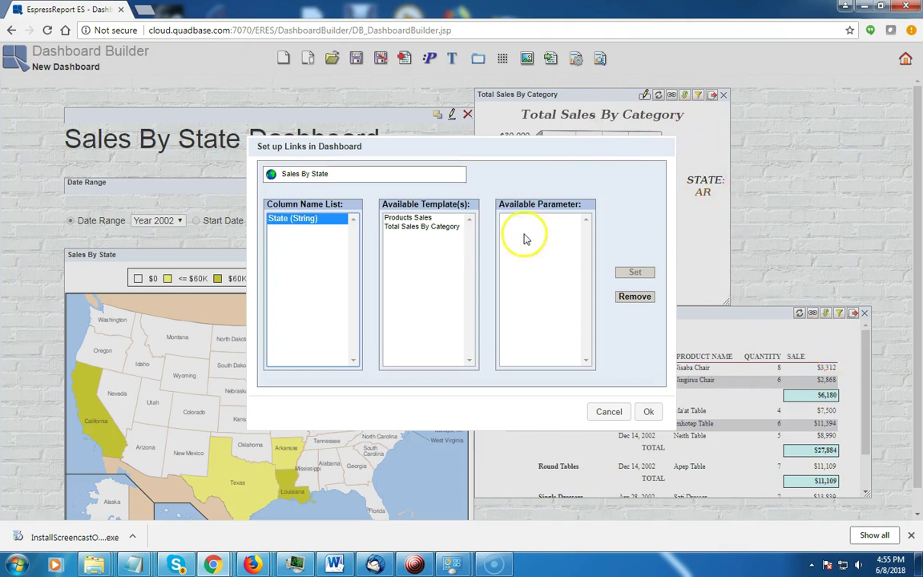
pyautogui.click(407, 219)
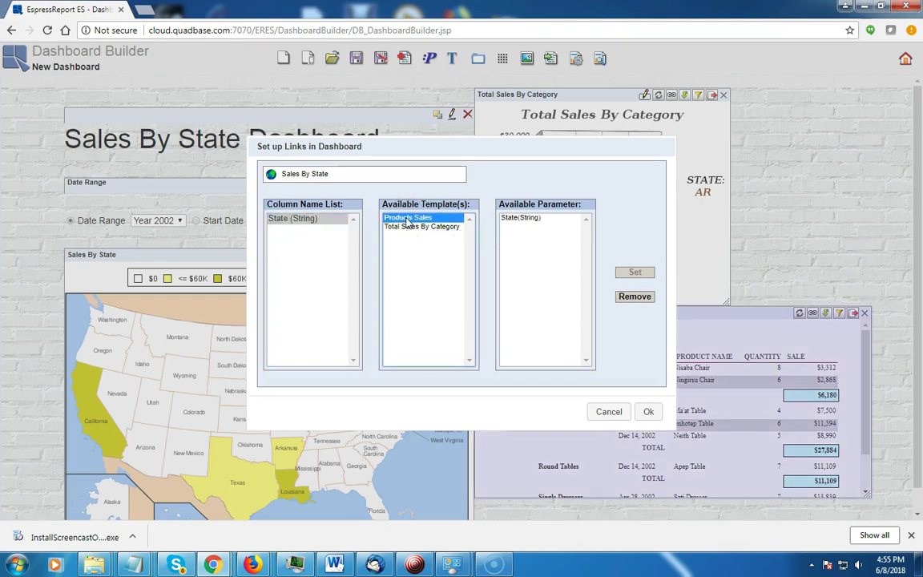
pyautogui.click(516, 221)
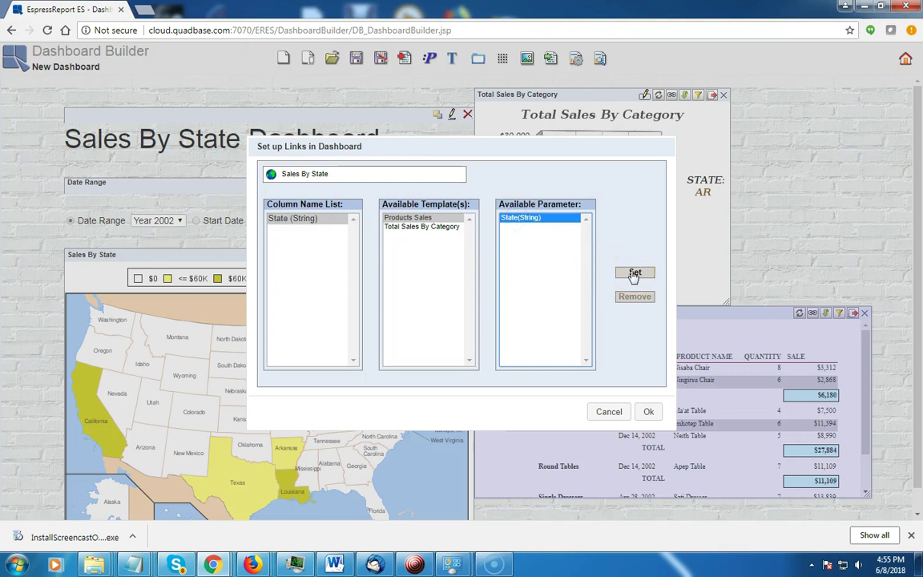
pyautogui.click(633, 274)
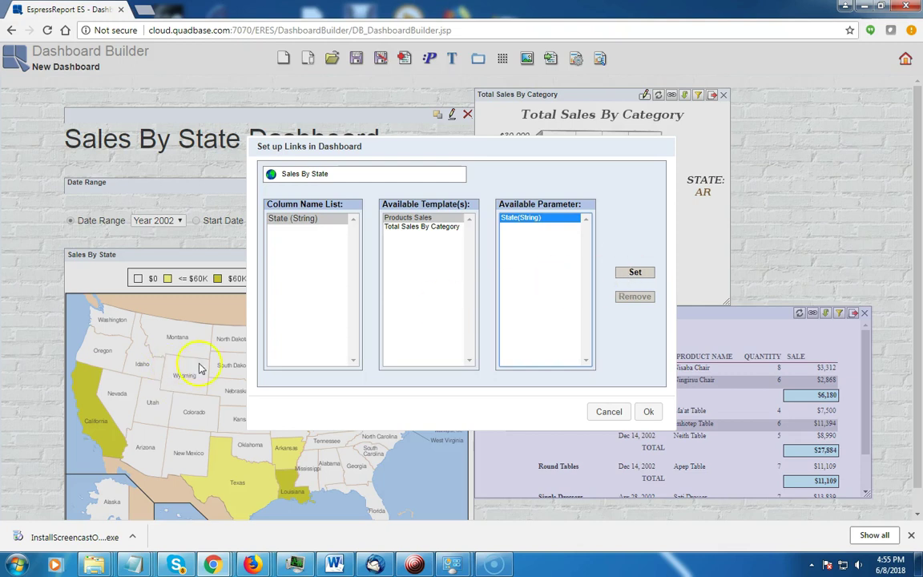
pyautogui.click(635, 273)
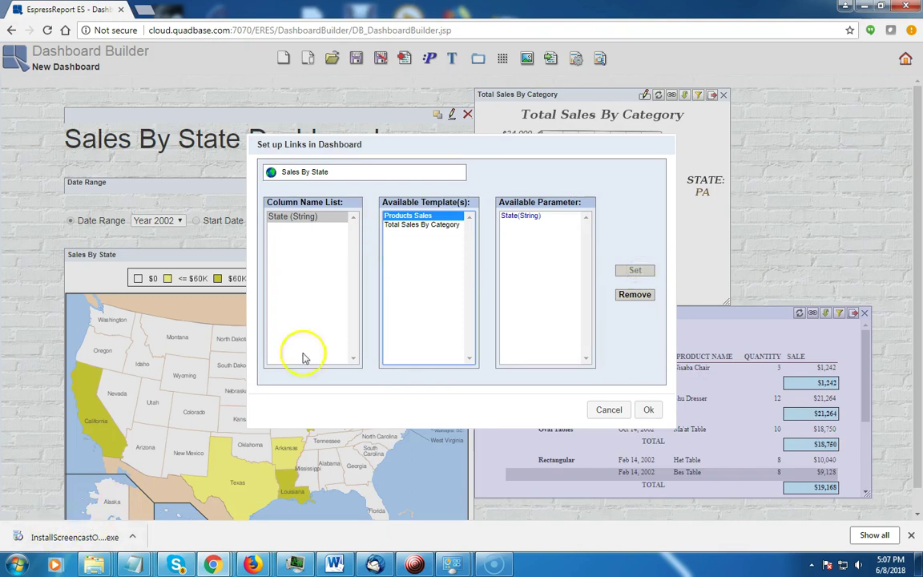
# - Link the map's State column to the State parameter of the Total Sales By Category chart and accept the links
pyautogui.click(412, 225)
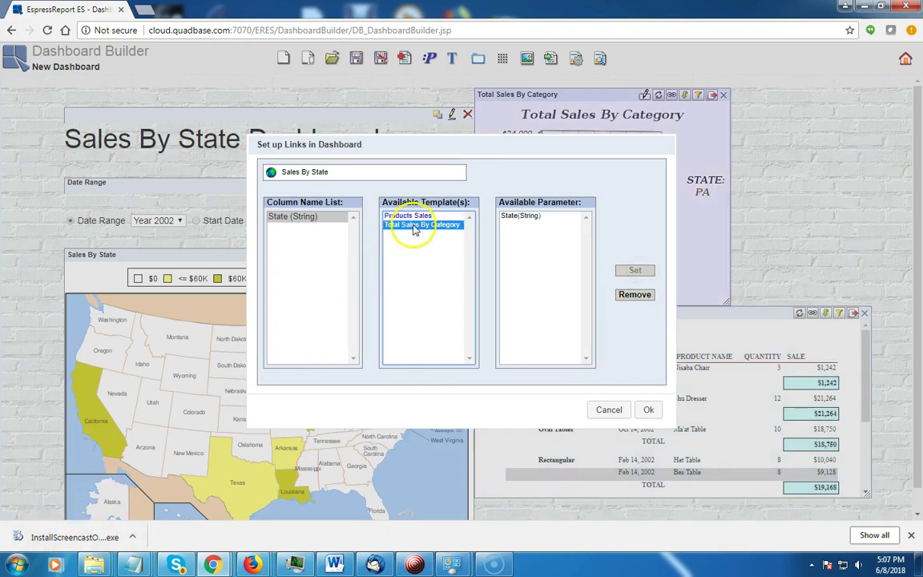
pyautogui.click(524, 216)
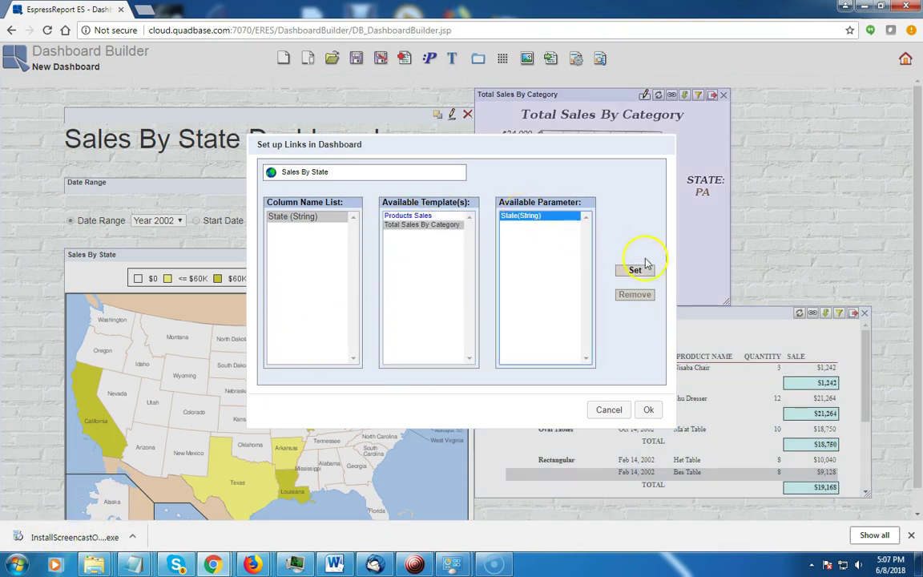
pyautogui.click(639, 272)
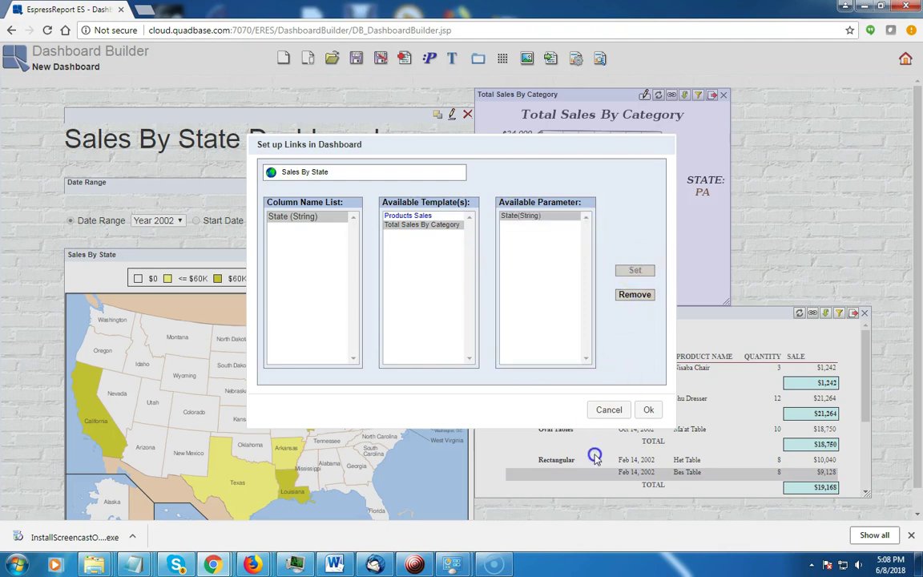
pyautogui.click(647, 410)
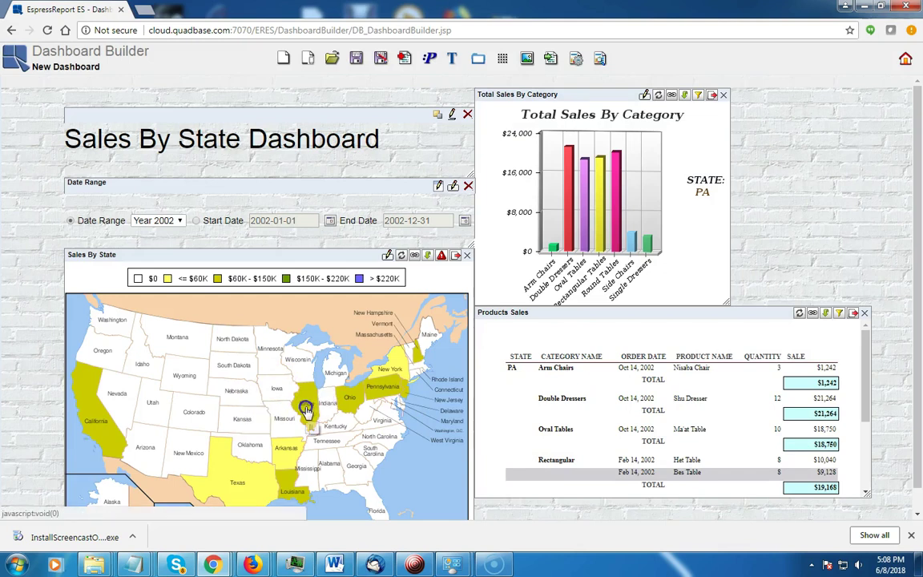
# - Test the map links by selecting California, Texas and Illinois on the Sales By State map
pyautogui.click(94, 405)
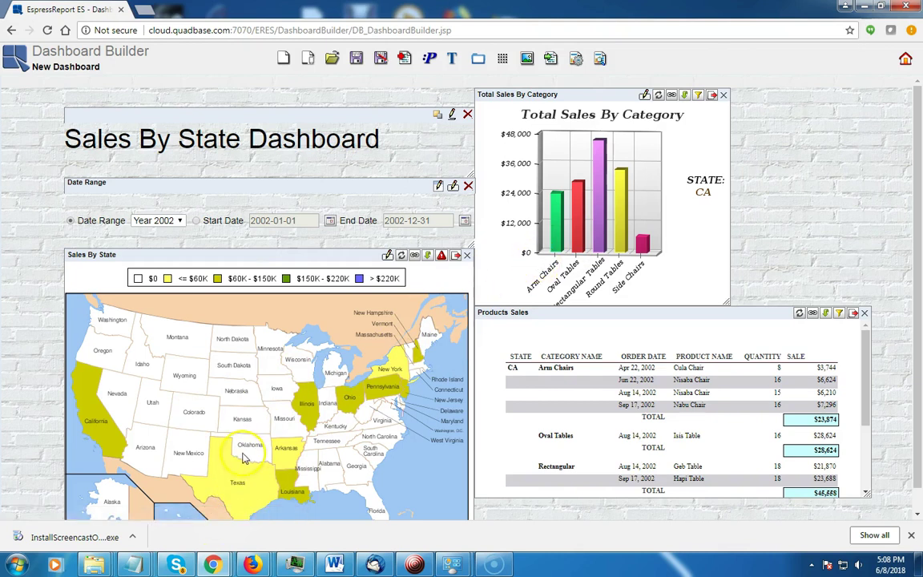
pyautogui.click(236, 486)
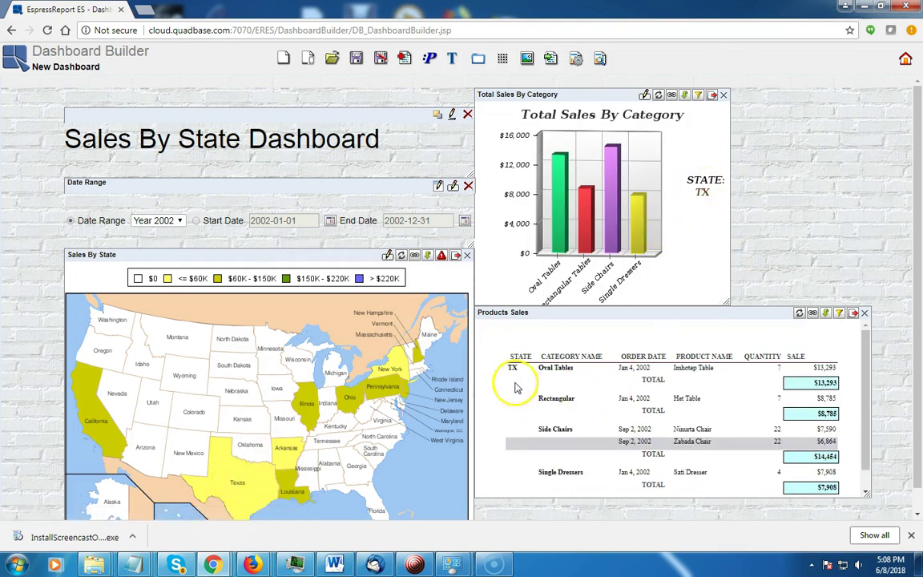
pyautogui.click(311, 420)
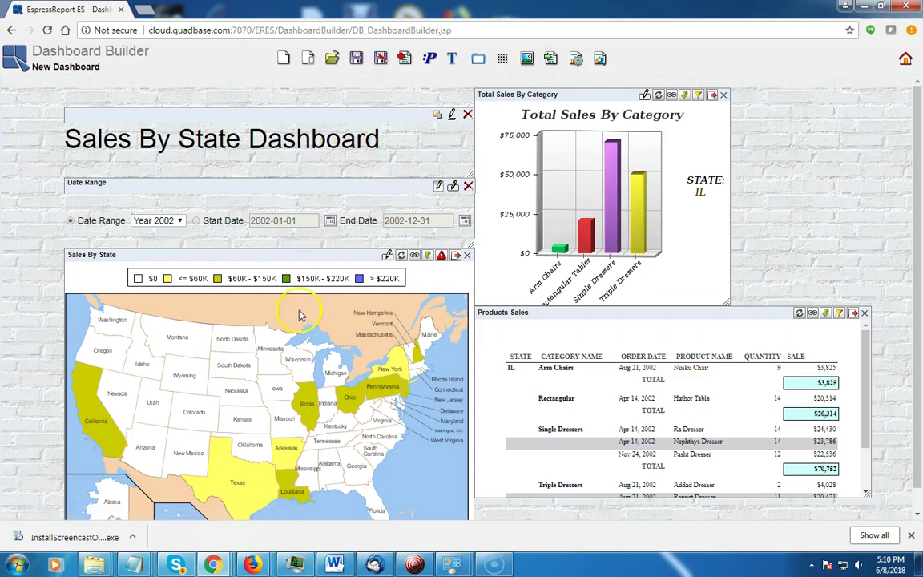
pyautogui.click(16, 532)
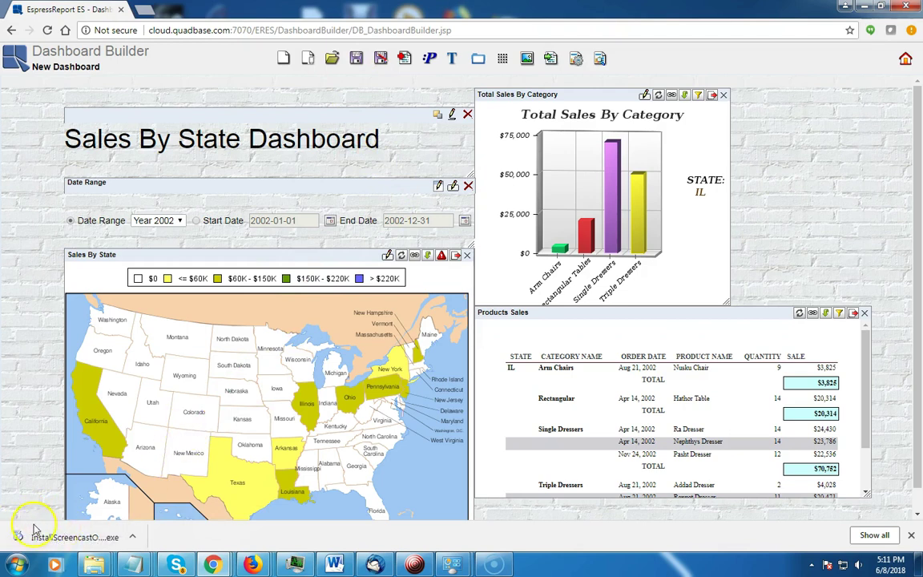